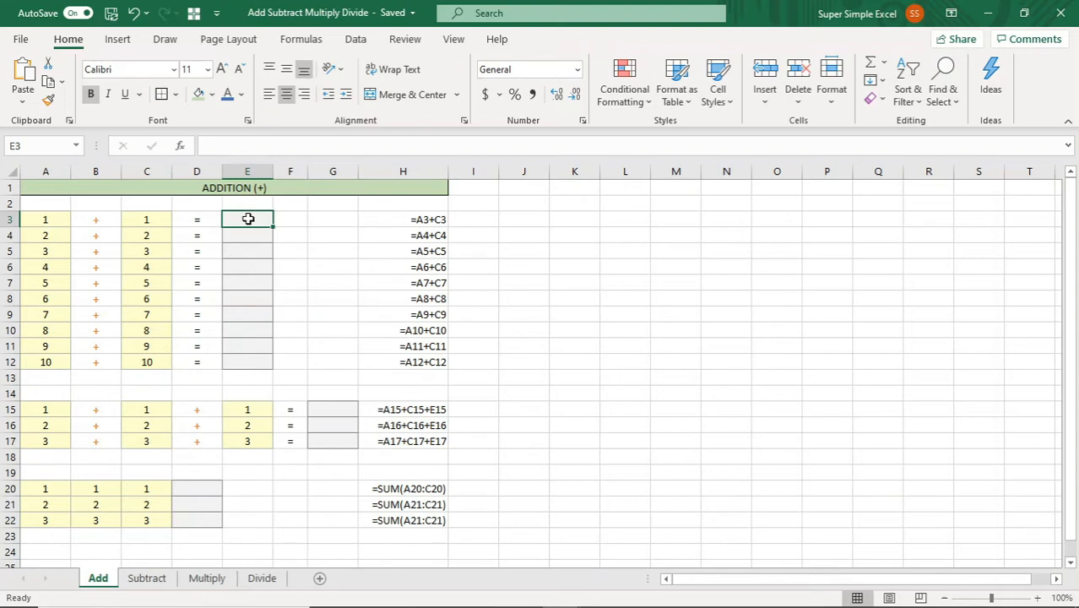
{"action": "type", "text": "="}
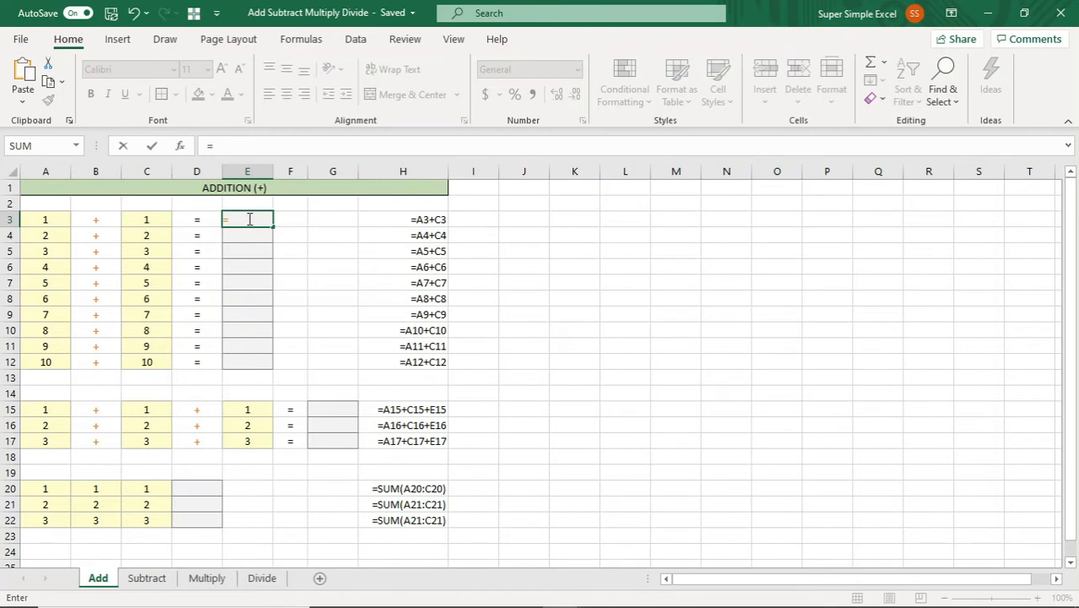
{"action": "left_click", "coordinate": [57, 218]}
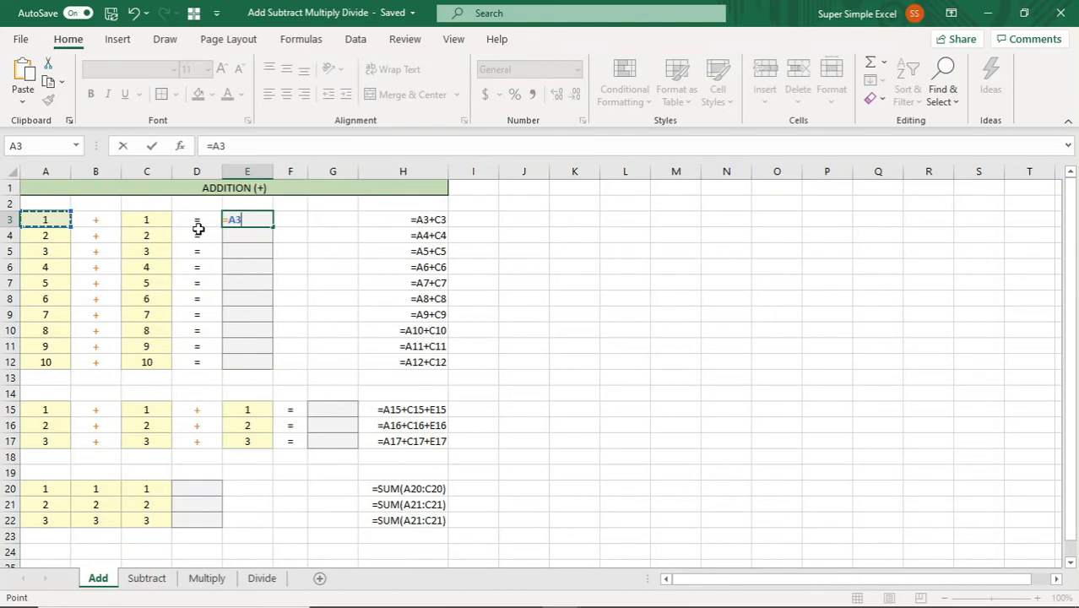
{"action": "key", "text": "Escape"}
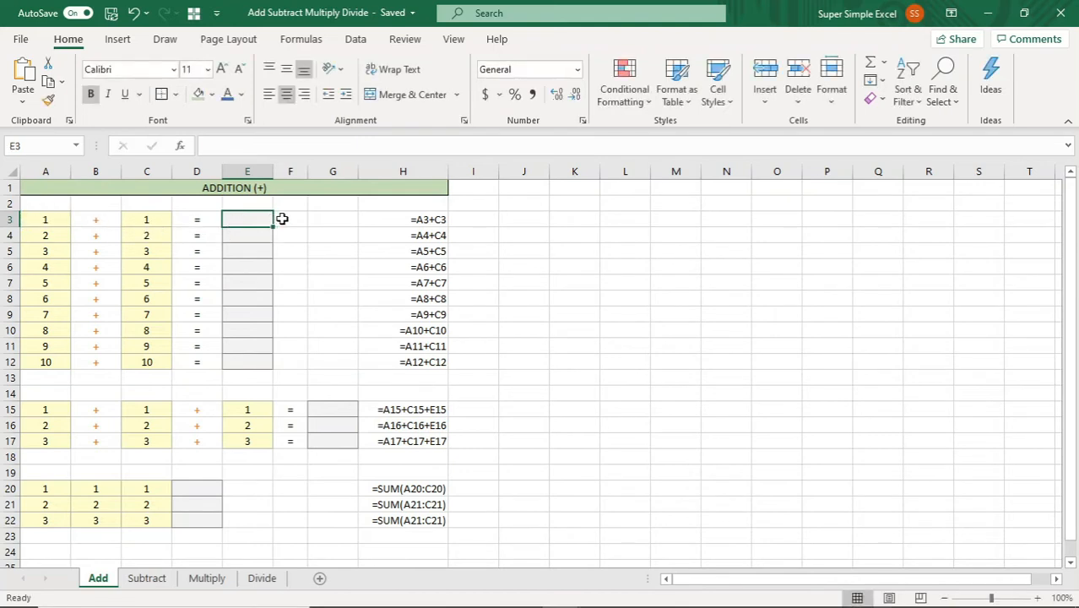
- Enter the formula =A3+C3 in cell E3 to add the two numbers in row 3
{"action": "type", "text": "="}
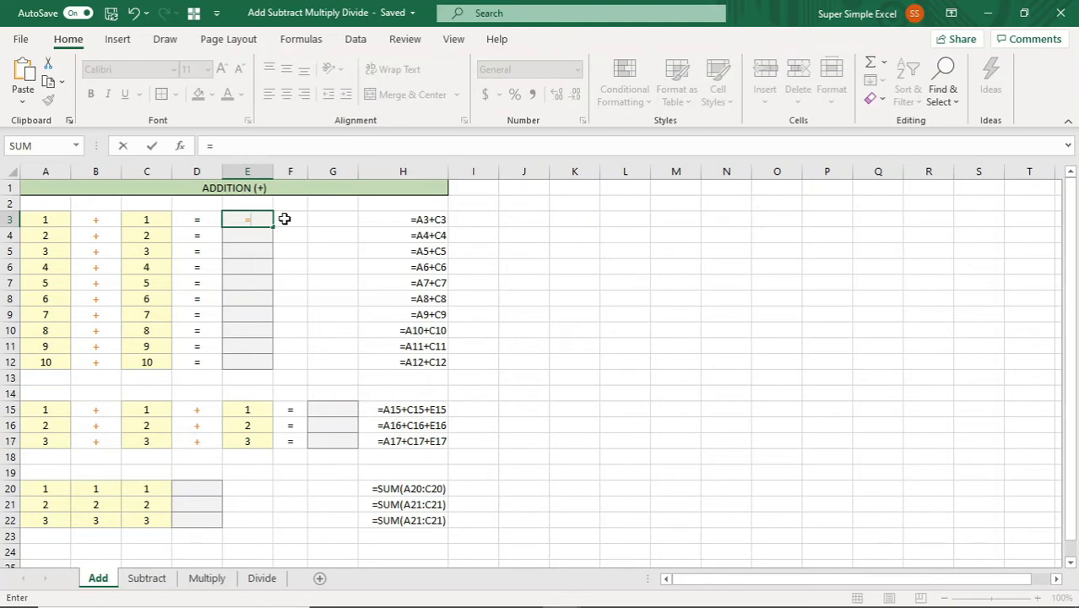
{"action": "type", "text": "a"}
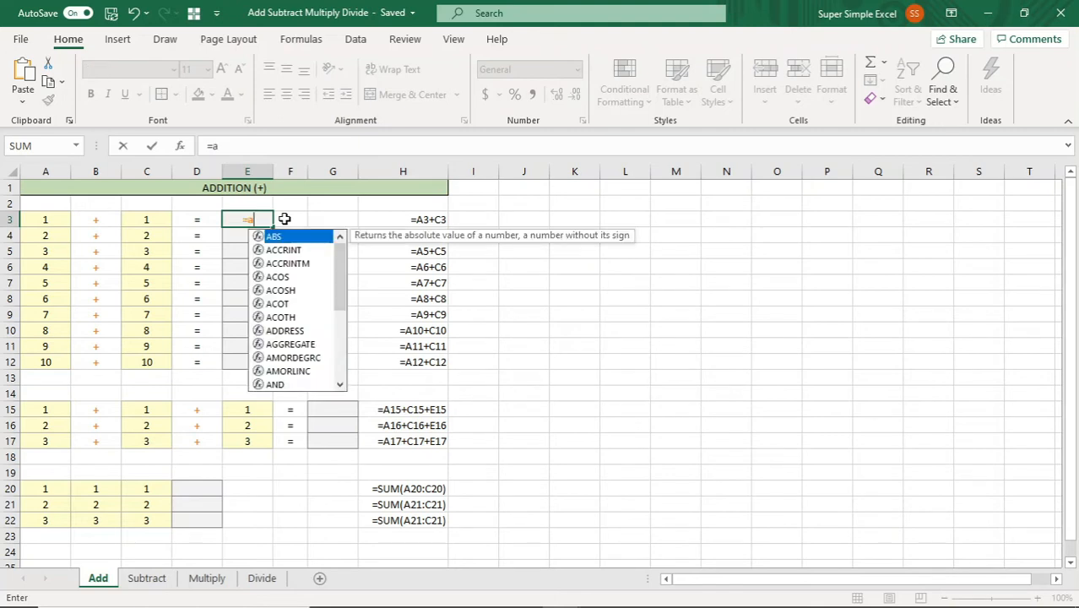
{"action": "type", "text": "3"}
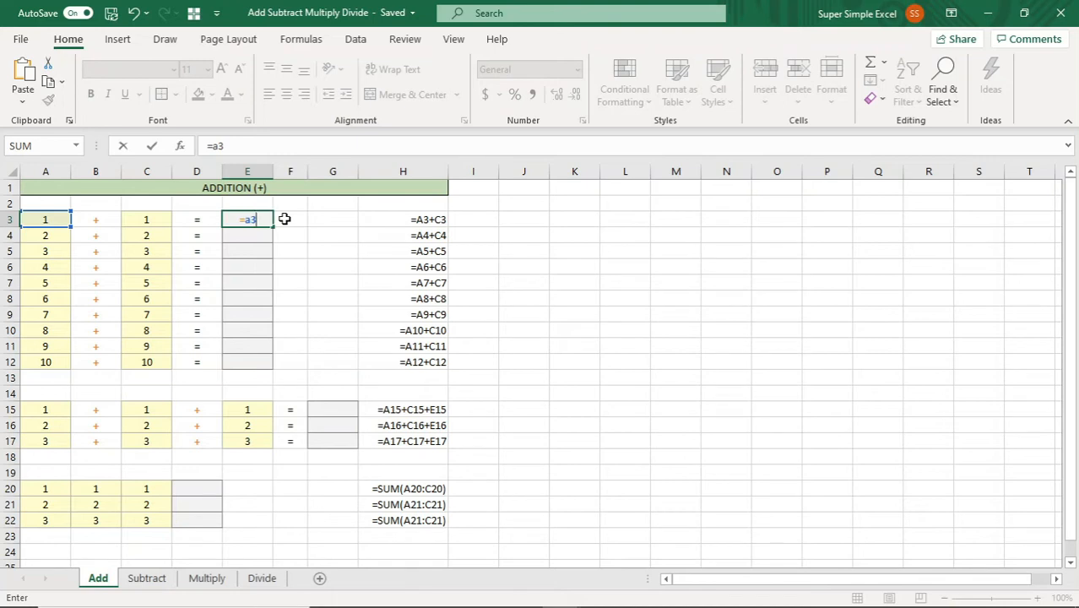
{"action": "key", "text": "BackSpace"}
{"action": "key", "text": "BackSpace"}
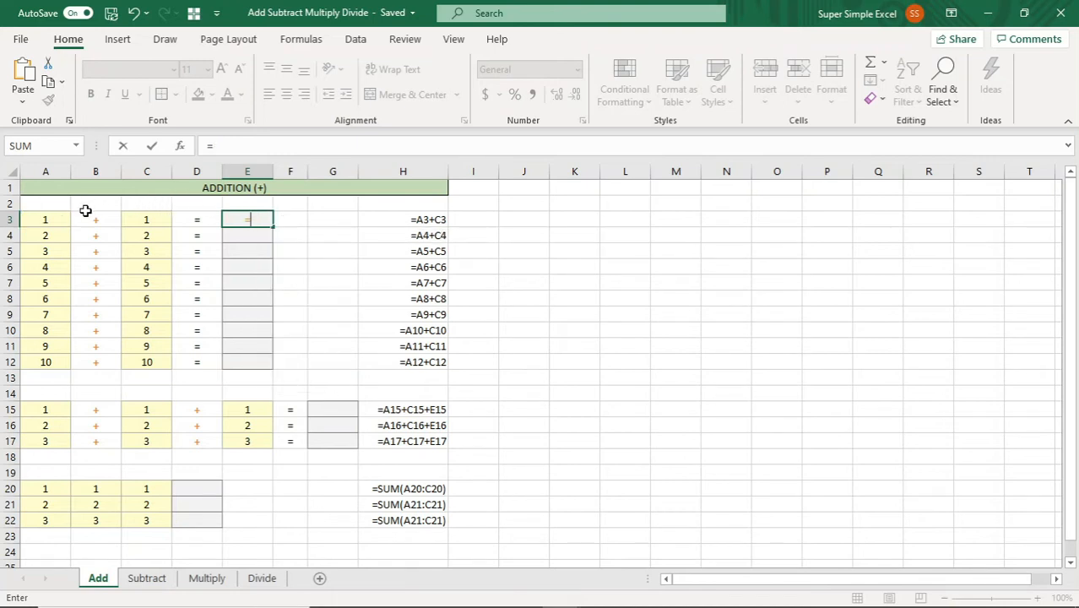
{"action": "left_click", "coordinate": [56, 220]}
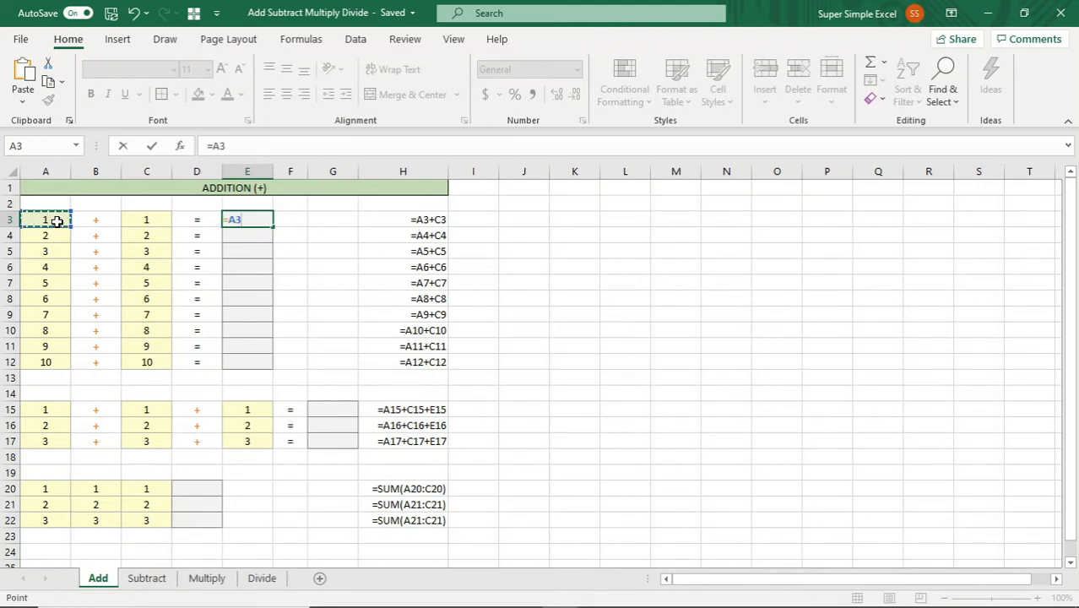
{"action": "type", "text": "+"}
{"action": "left_click", "coordinate": [158, 220]}
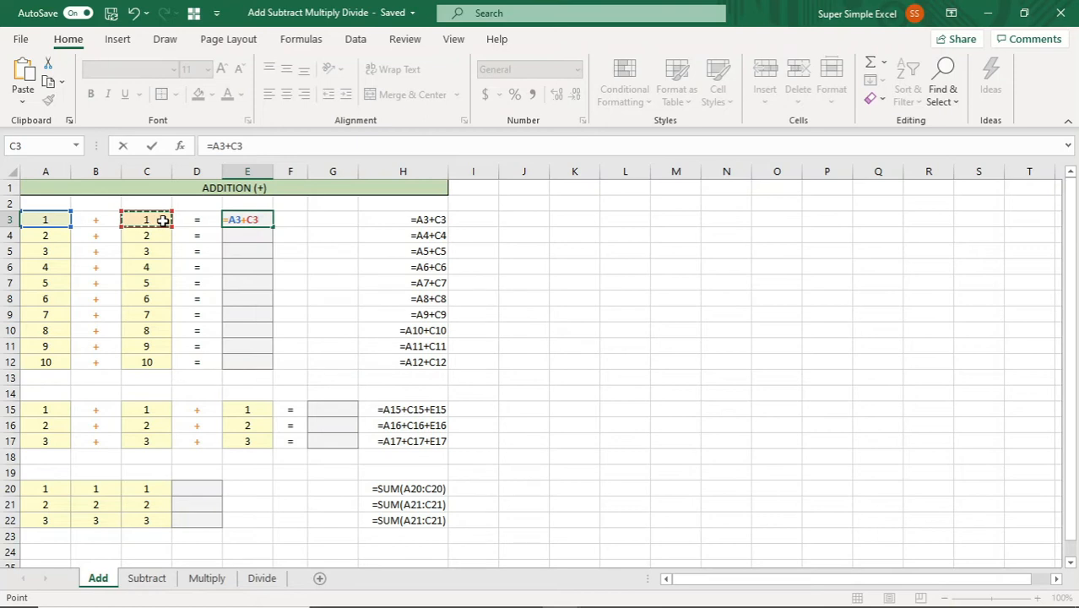
{"action": "key", "text": "Return"}
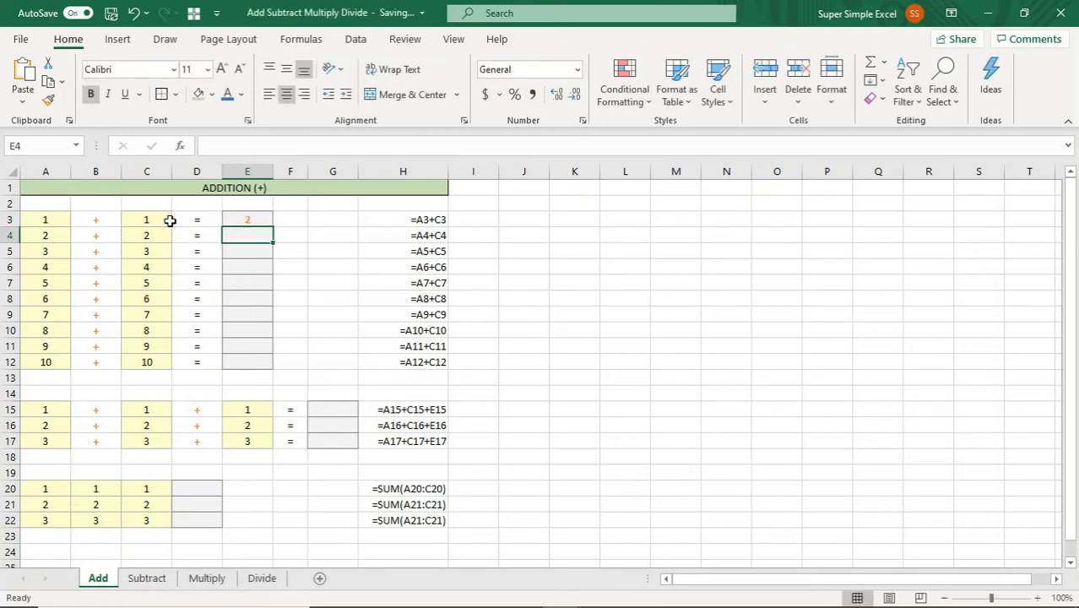
- Copy the addition formula from E3 down through E12
{"action": "left_click", "coordinate": [270, 220]}
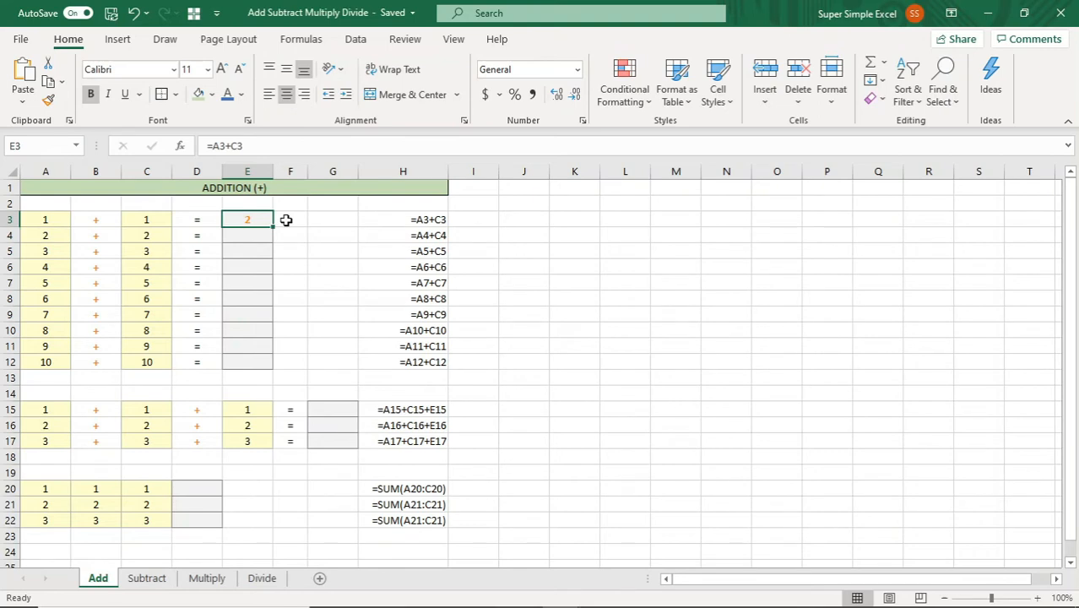
{"action": "left_click", "coordinate": [284, 356]}
{"action": "left_click", "coordinate": [244, 218]}
{"action": "left_click_drag", "start_coordinate": [273, 225], "coordinate": [273, 226]}
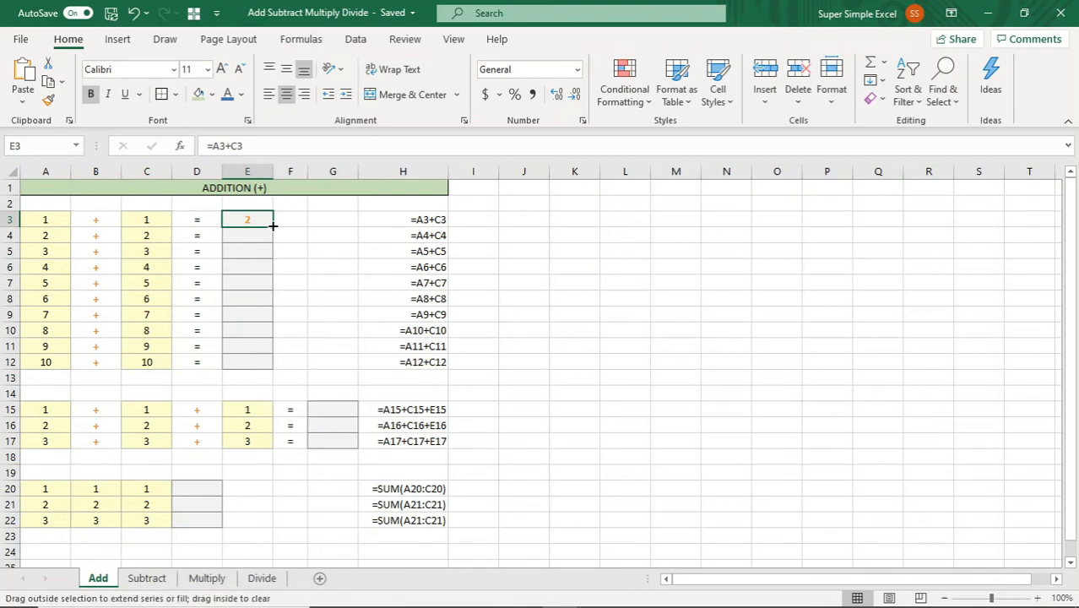
{"action": "left_click_drag", "start_coordinate": [273, 225], "coordinate": [273, 370]}
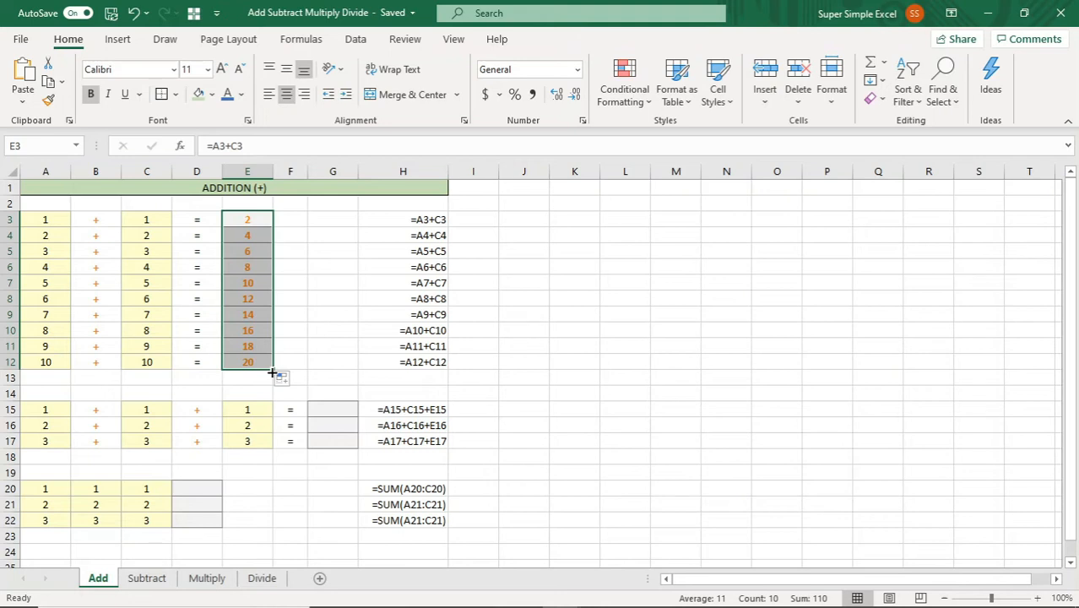
{"action": "key", "text": "ctrl+z"}
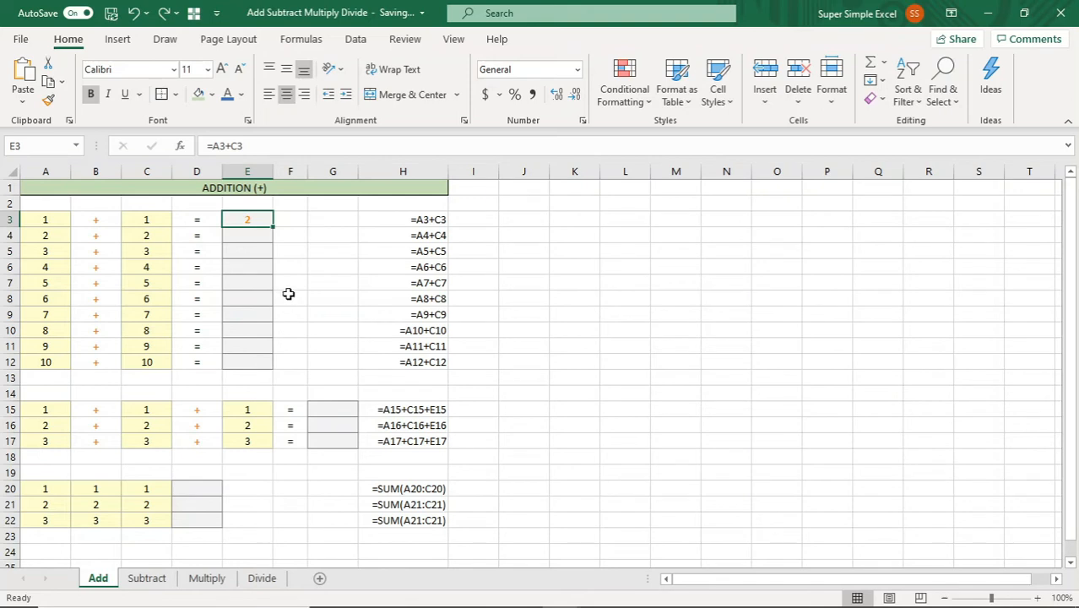
{"action": "double_click", "coordinate": [274, 228]}
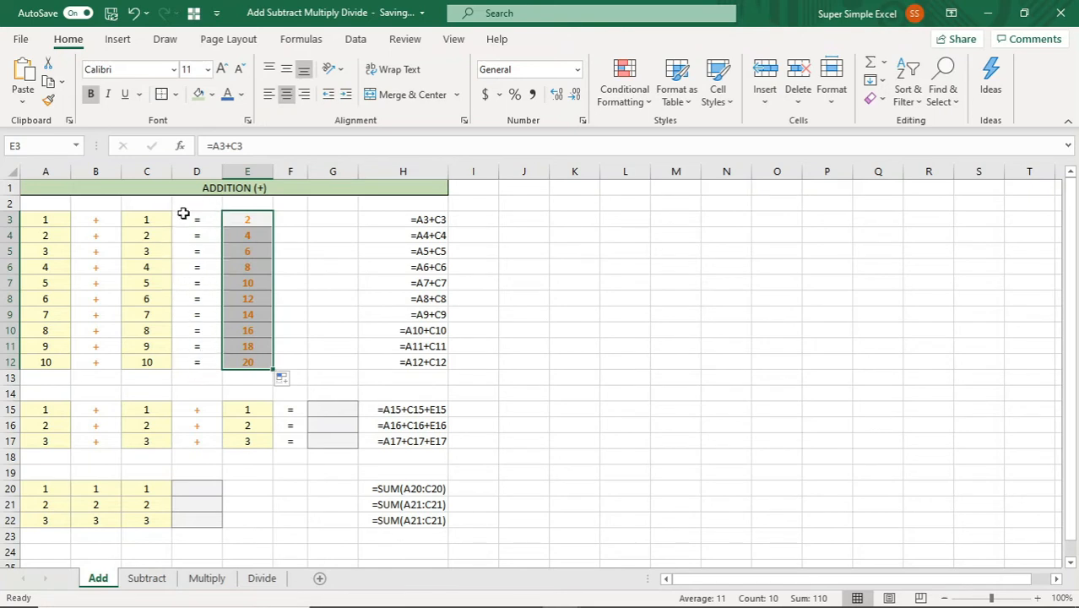
- Enter =A15+C15+E15 in cell G15 and copy the formula down through G17
{"action": "left_click", "coordinate": [330, 410]}
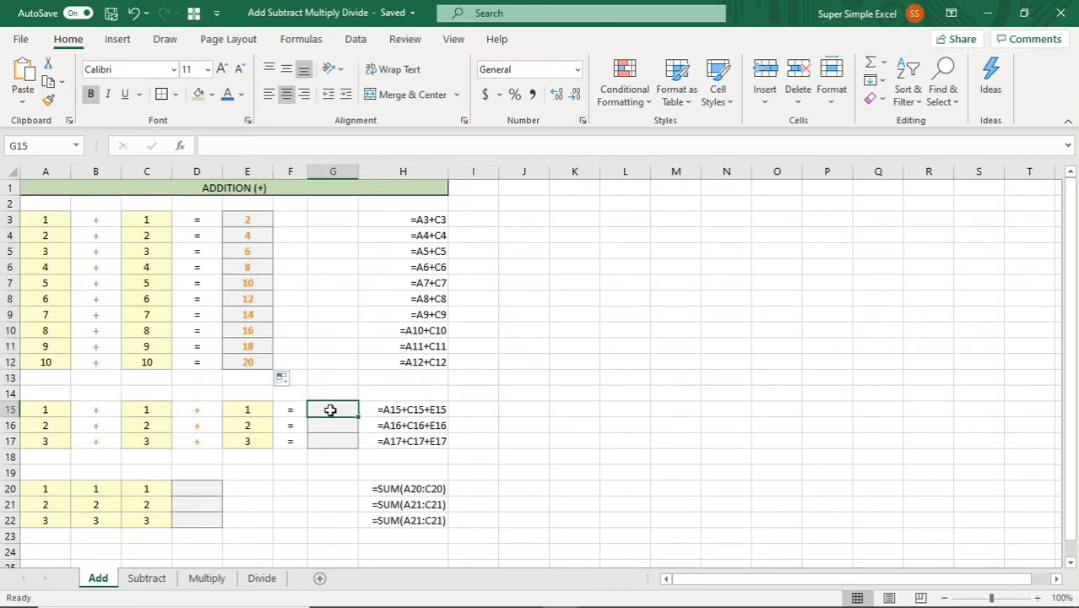
{"action": "type", "text": "="}
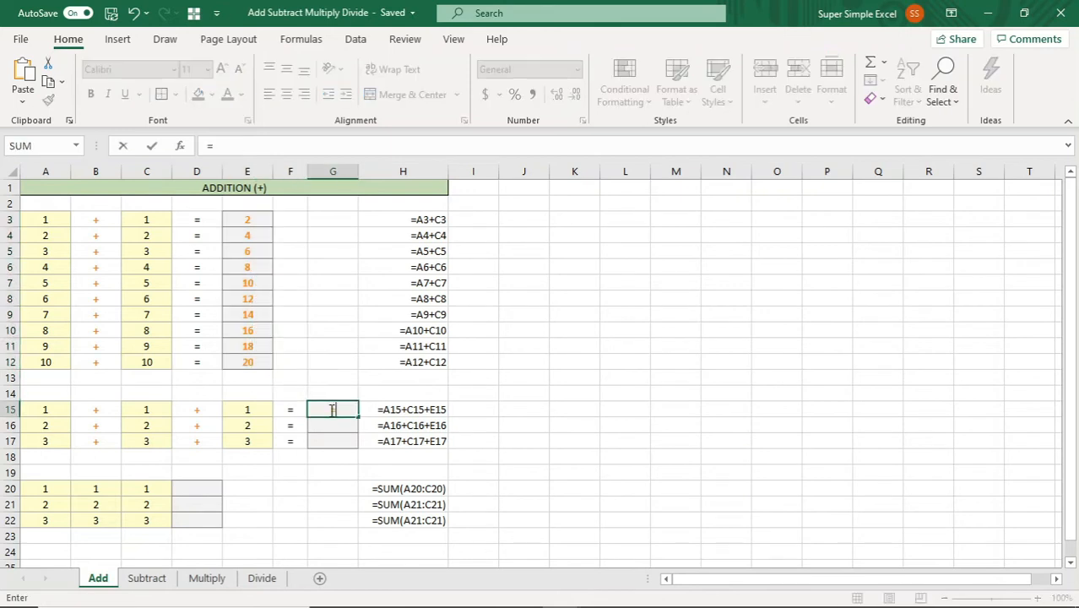
{"action": "left_click", "coordinate": [53, 407]}
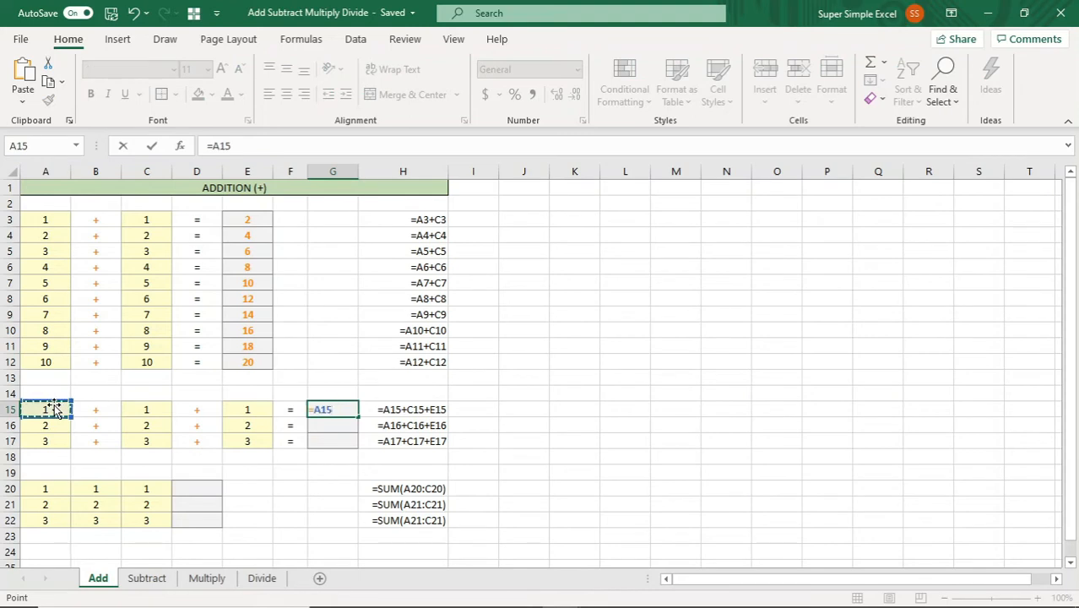
{"action": "type", "text": "+"}
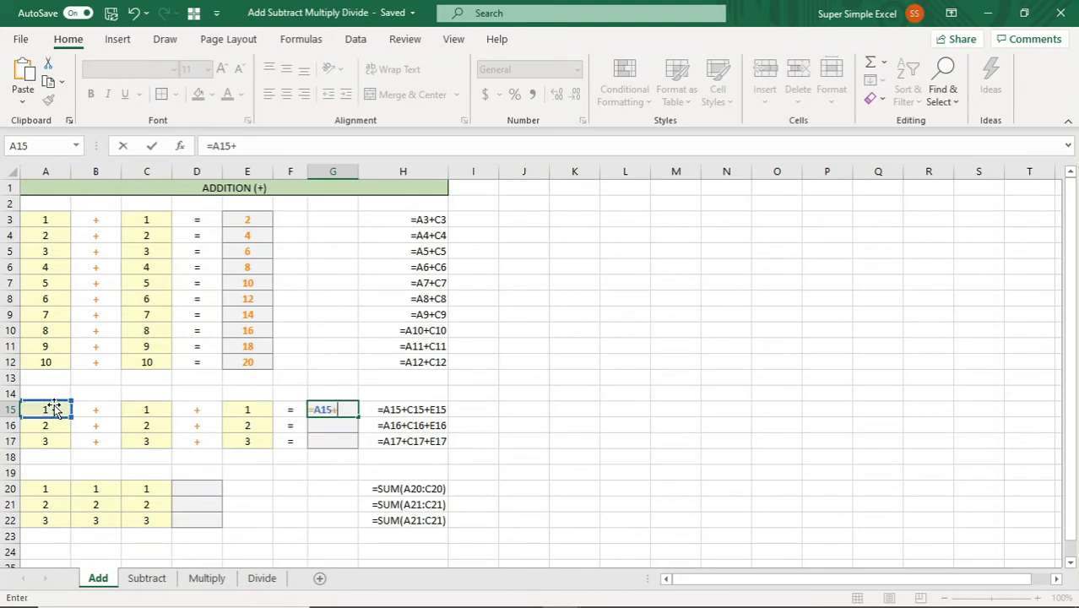
{"action": "left_click", "coordinate": [129, 409]}
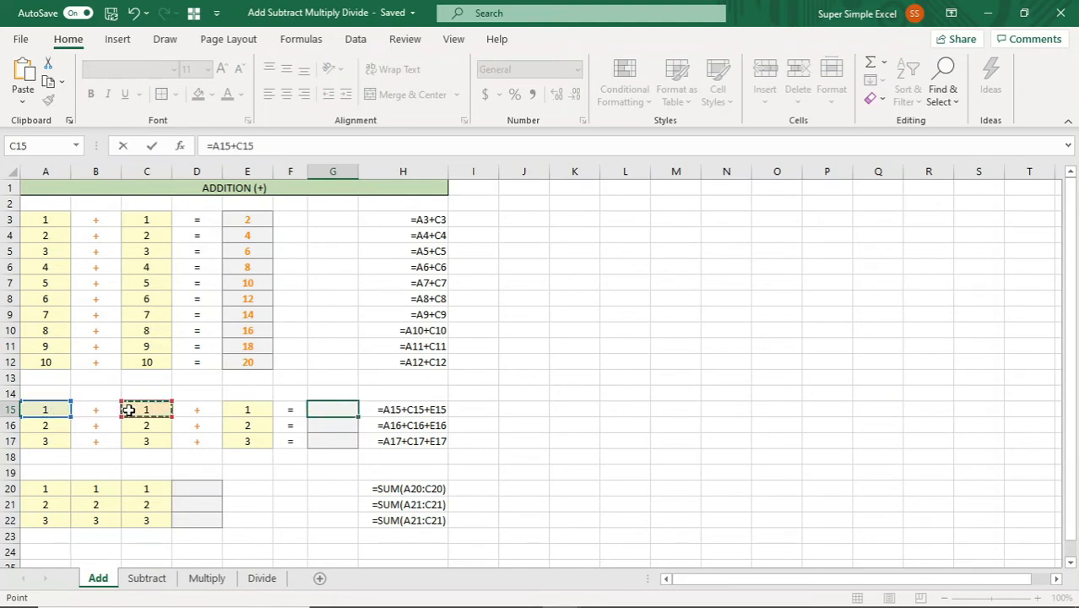
{"action": "type", "text": "+"}
{"action": "left_click", "coordinate": [235, 409]}
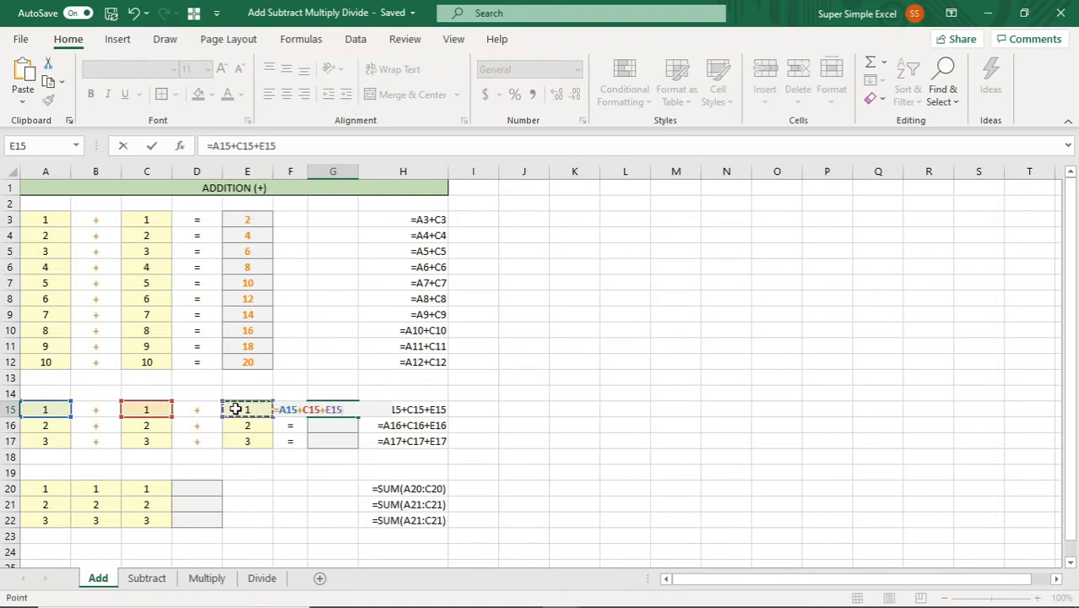
{"action": "key", "text": "Return"}
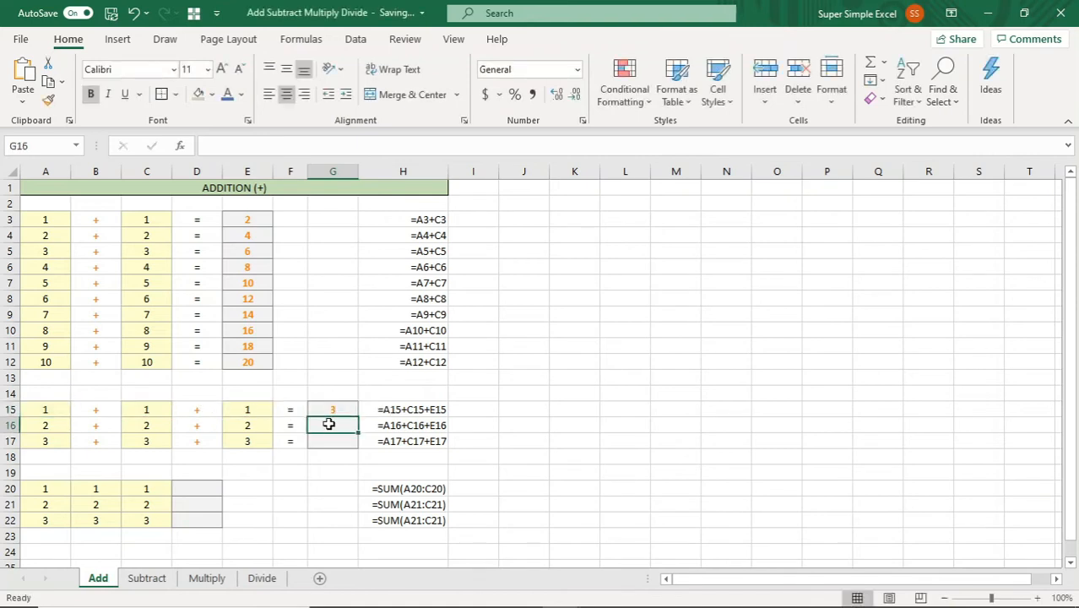
{"action": "left_click", "coordinate": [349, 410]}
{"action": "left_click_drag", "start_coordinate": [357, 416], "coordinate": [355, 442]}
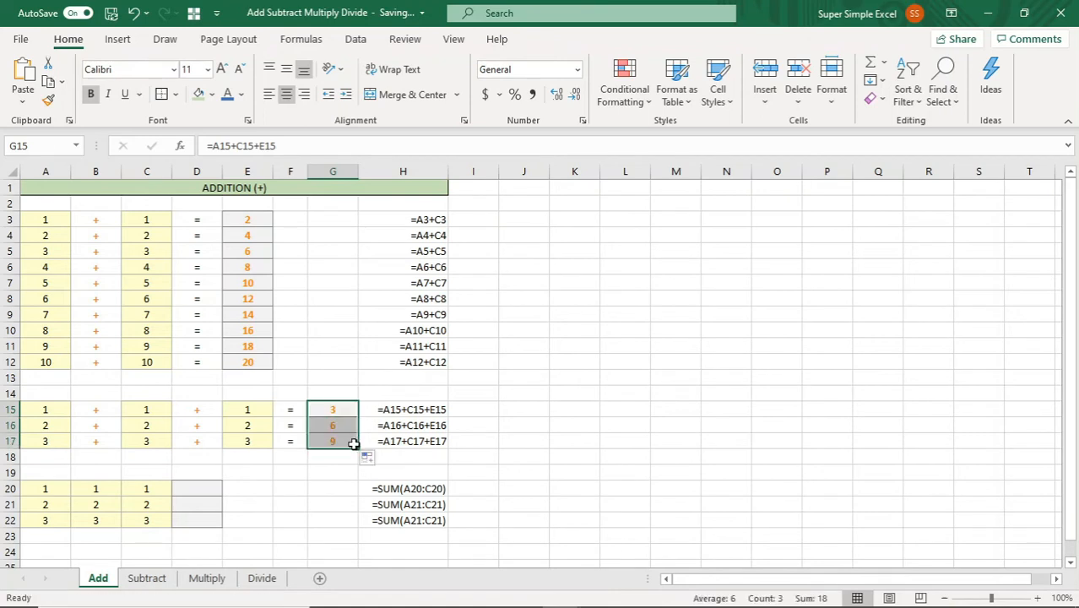
- Enter a SUM formula in cell D20 that totals the range A20:C20
{"action": "left_click", "coordinate": [211, 487]}
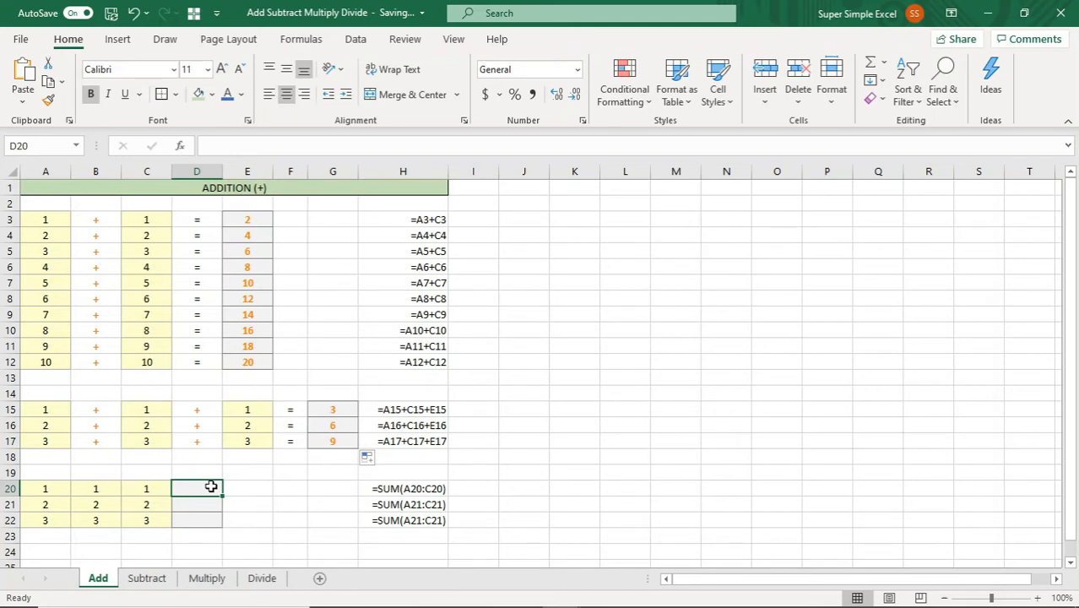
{"action": "type", "text": "="}
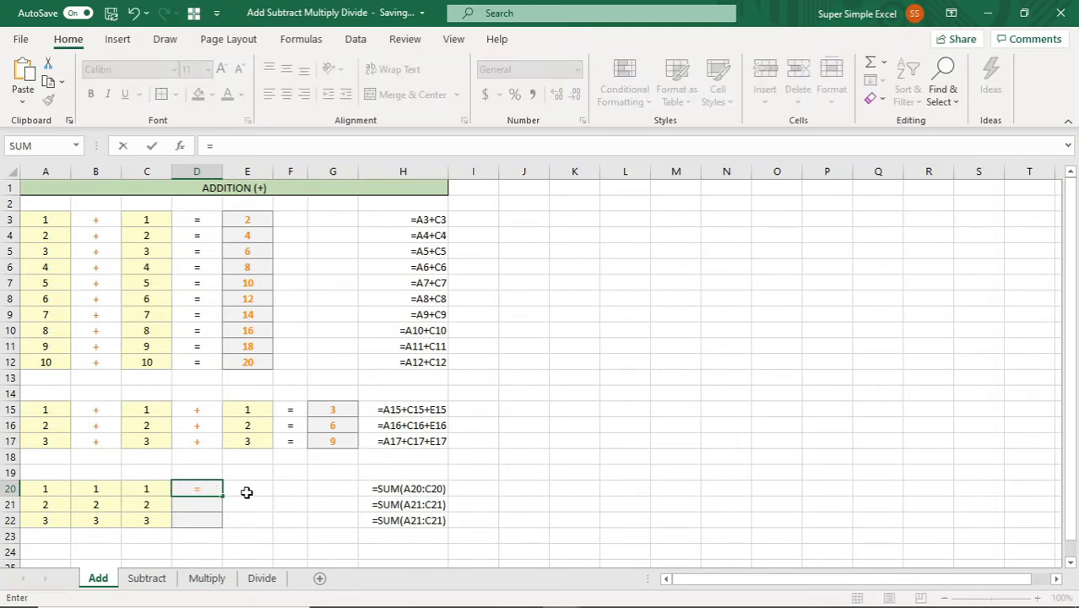
{"action": "type", "text": "su"}
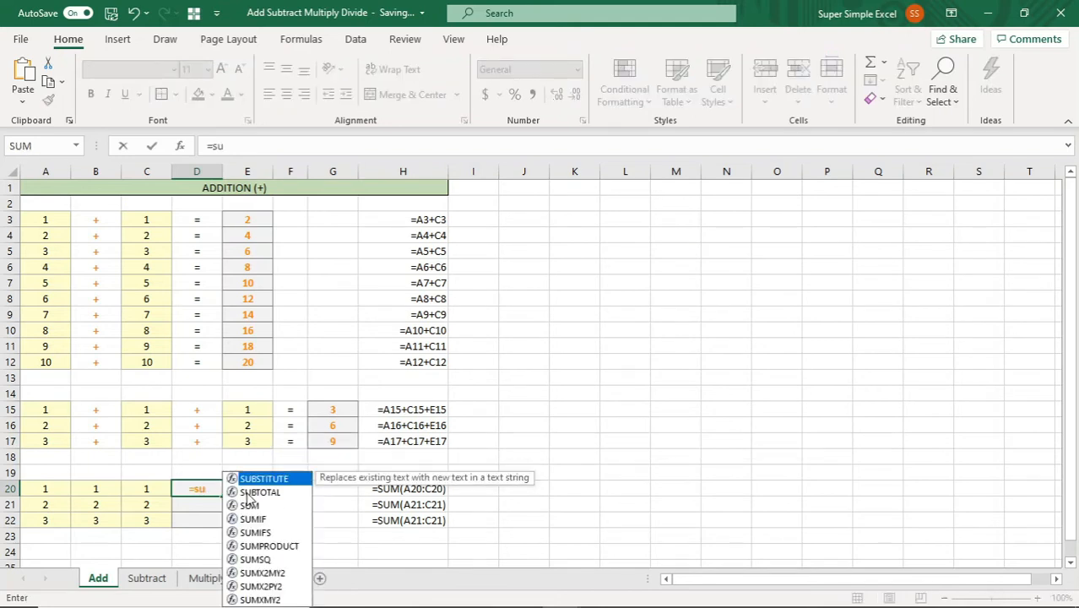
{"action": "type", "text": "m("}
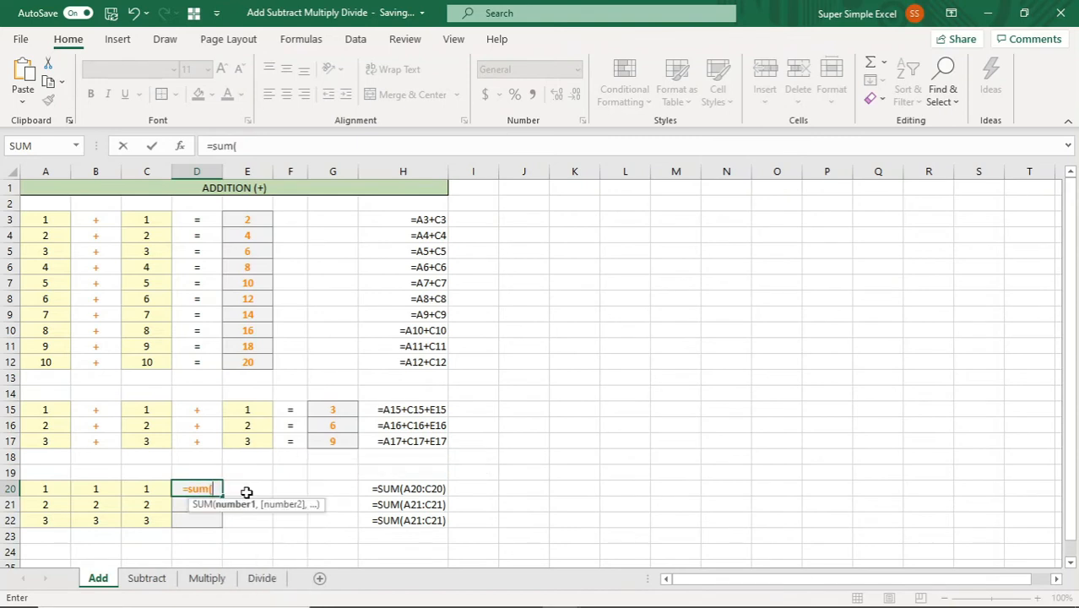
{"action": "left_click", "coordinate": [60, 488]}
{"action": "left_click_drag", "start_coordinate": [60, 488], "coordinate": [140, 488]}
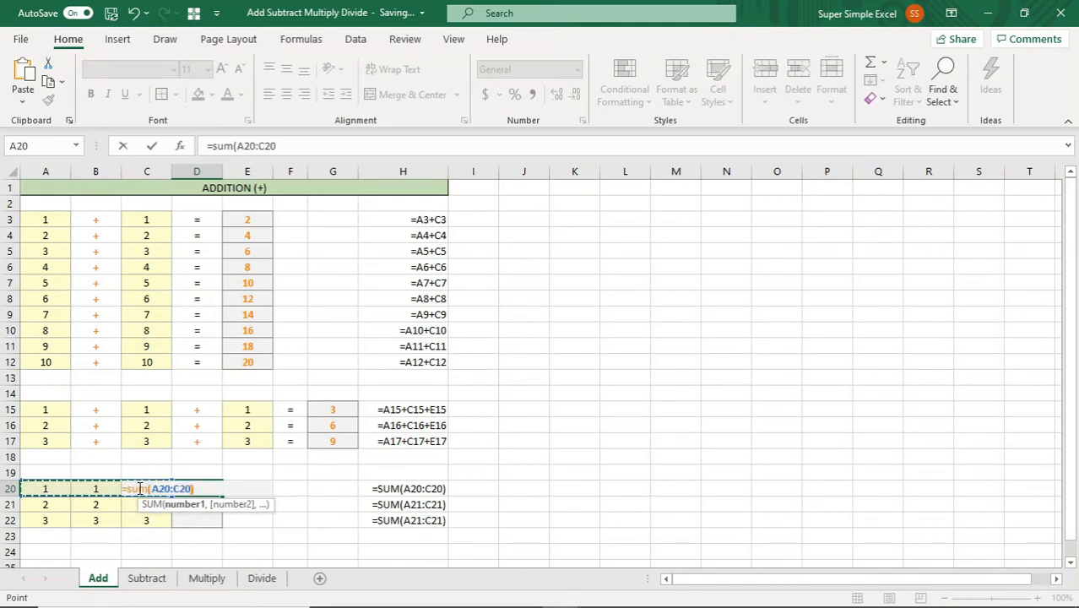
{"action": "key", "text": "Return"}
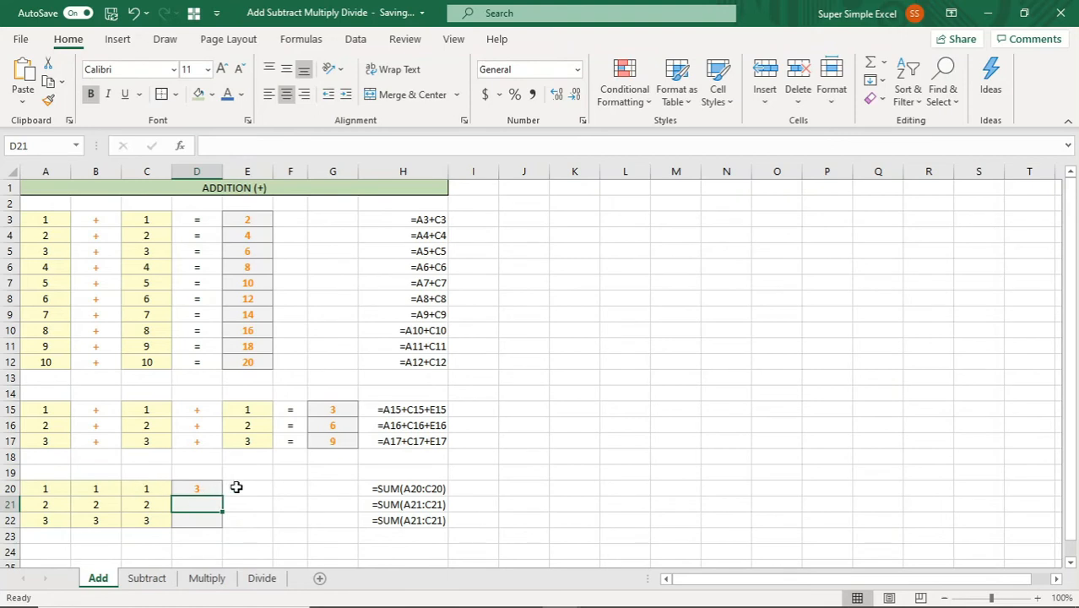
- Enter a SUM formula in cell D21 that totals the range A21:C21
{"action": "type", "text": "=sum("}
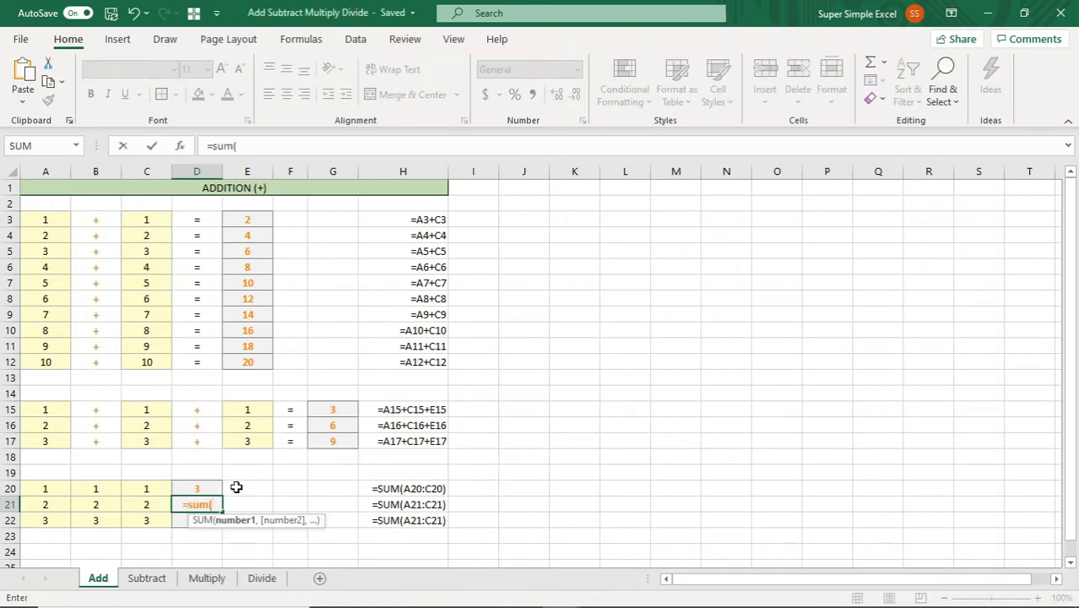
{"action": "left_click", "coordinate": [57, 504]}
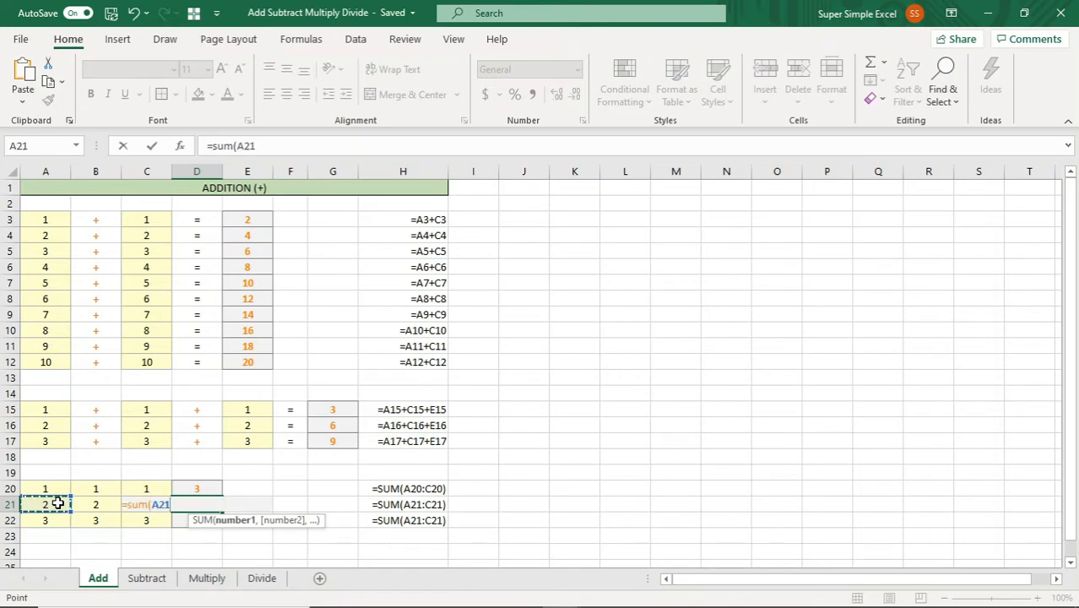
{"action": "left_click_drag", "start_coordinate": [52, 504], "coordinate": [140, 504]}
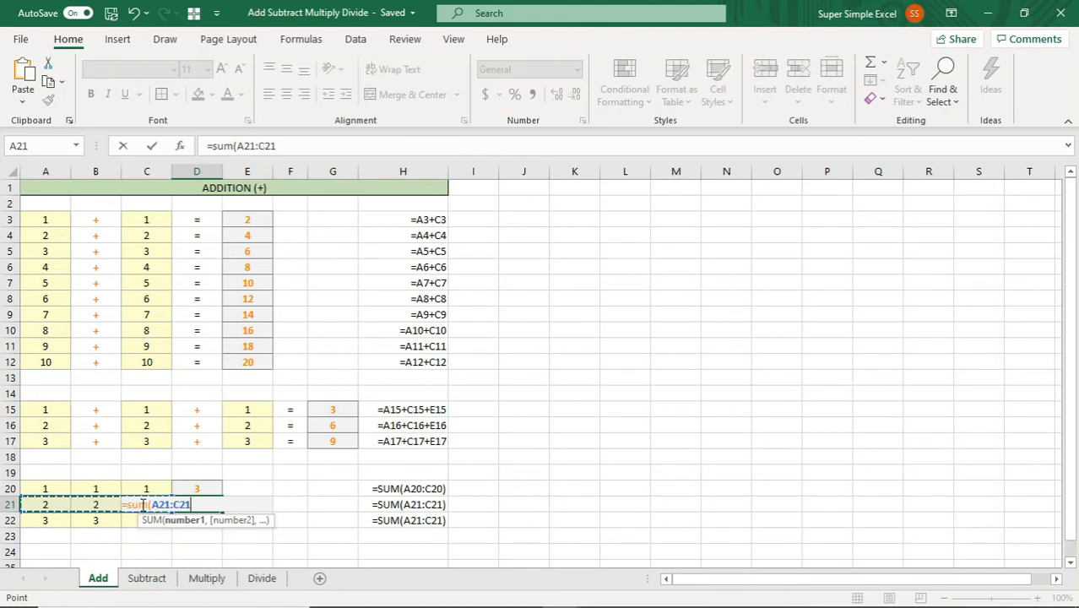
{"action": "type", "text": ")"}
{"action": "key", "text": "Return"}
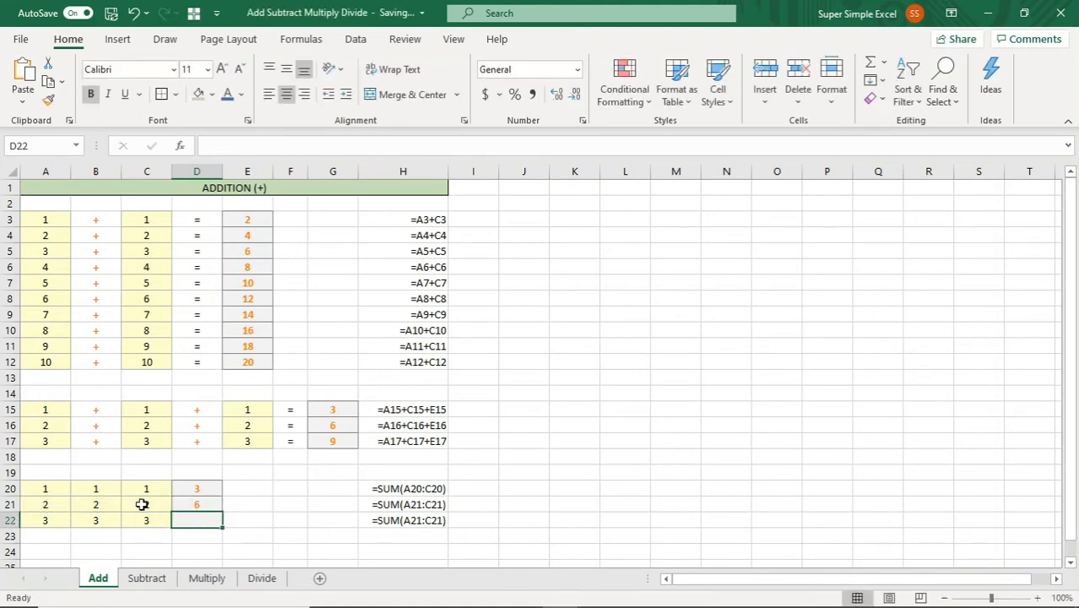
- Enter =SUM(A22,B22,C22) in cell D22, adding the three cells as separate arguments
{"action": "type", "text": "=sum("}
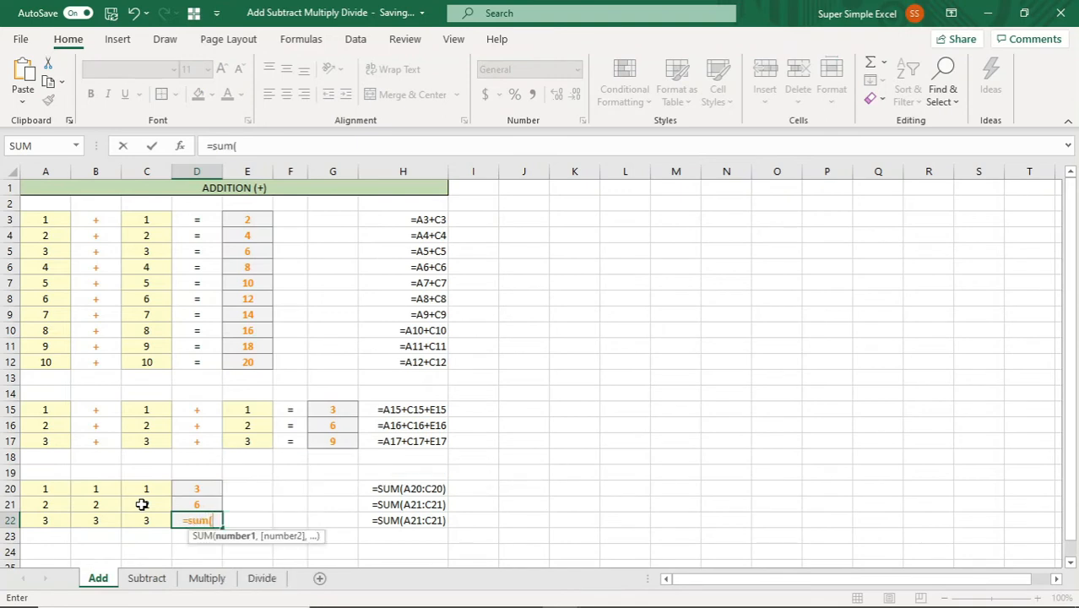
{"action": "left_click", "coordinate": [72, 519]}
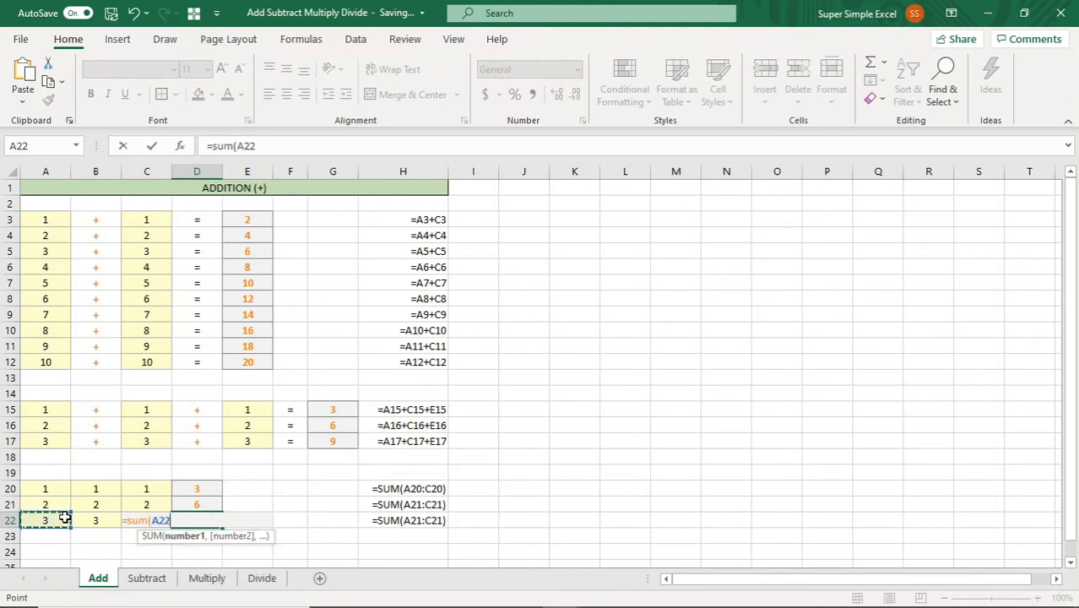
{"action": "type", "text": ","}
{"action": "left_click", "coordinate": [84, 519]}
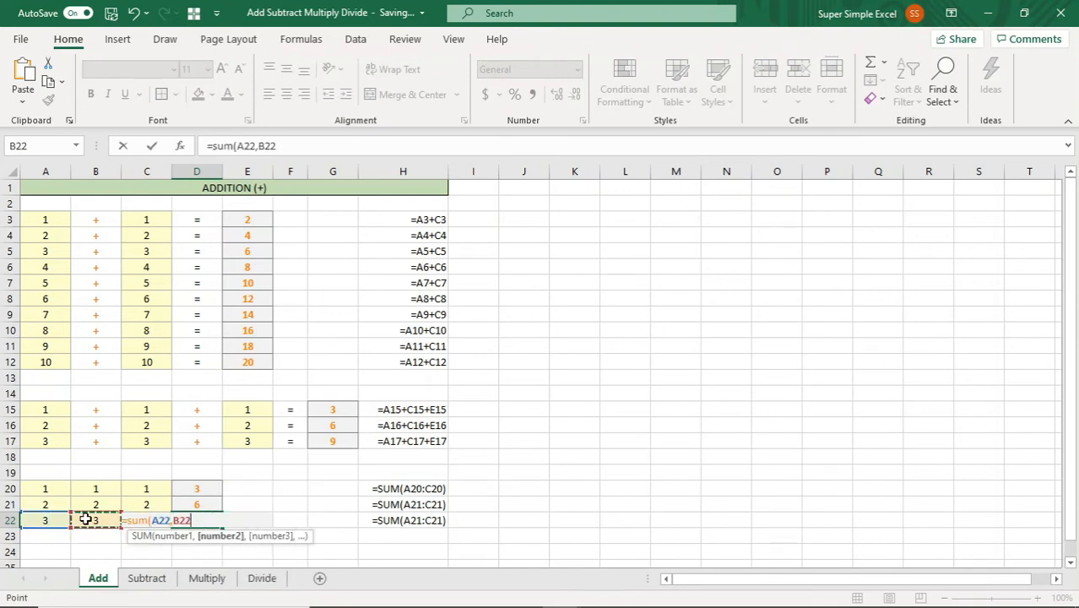
{"action": "type", "text": ","}
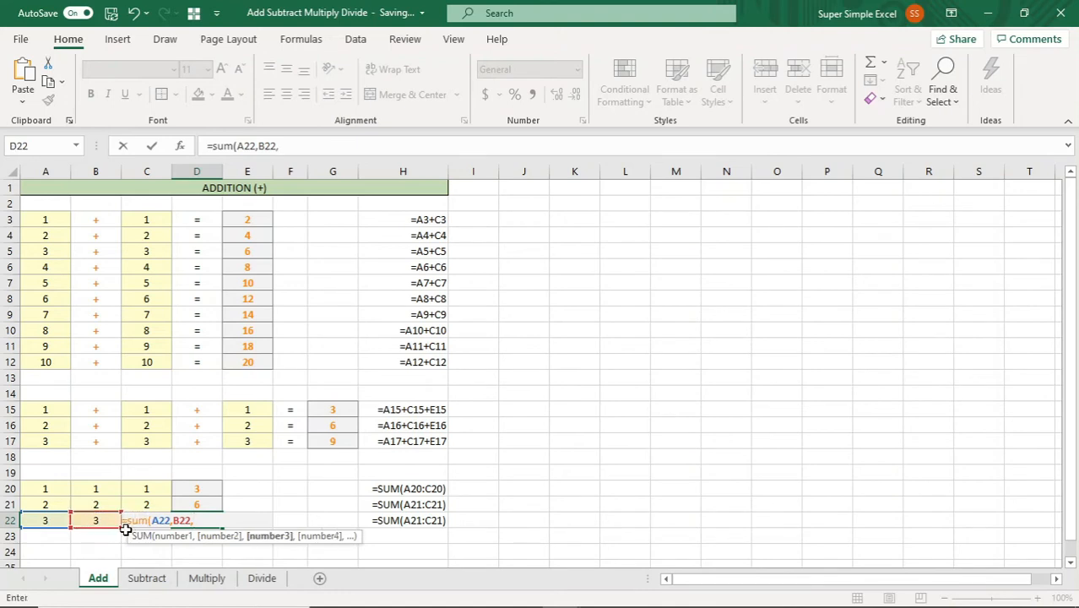
{"action": "left_click", "coordinate": [125, 527]}
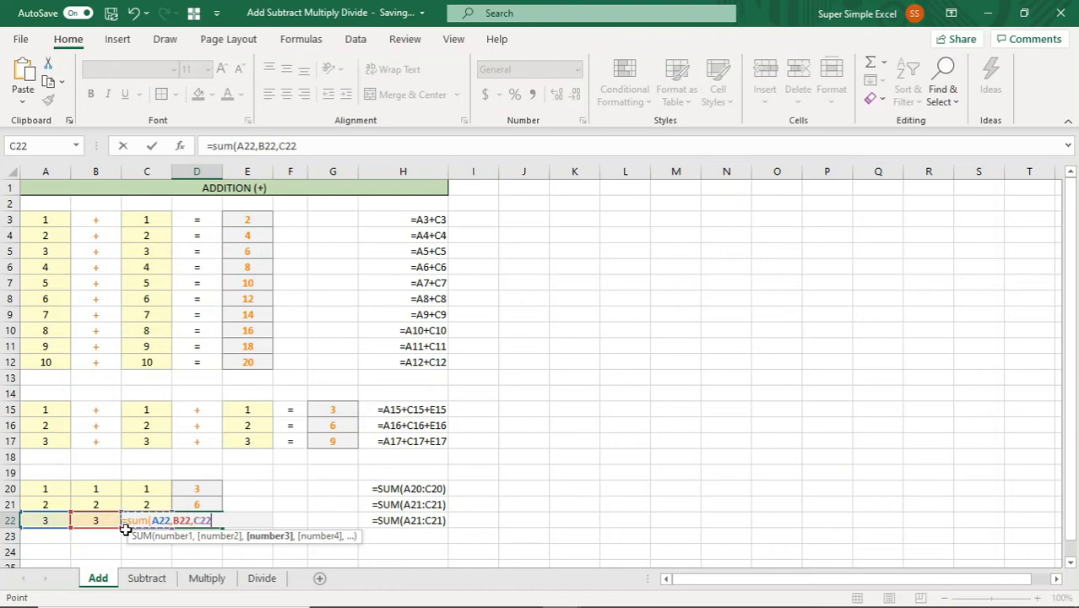
{"action": "type", "text": ")"}
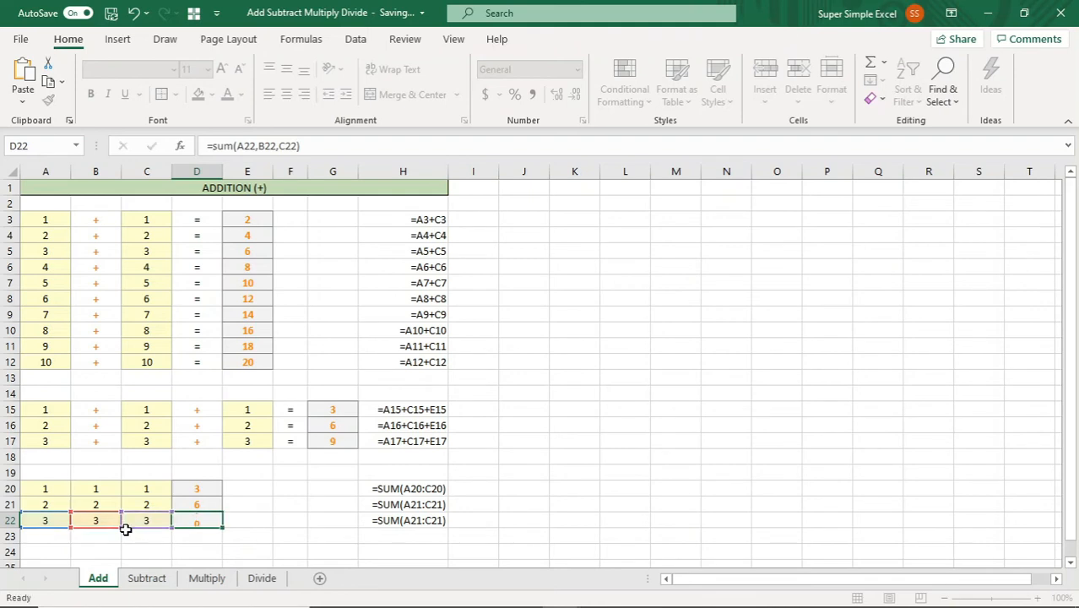
{"action": "key", "text": "Return"}
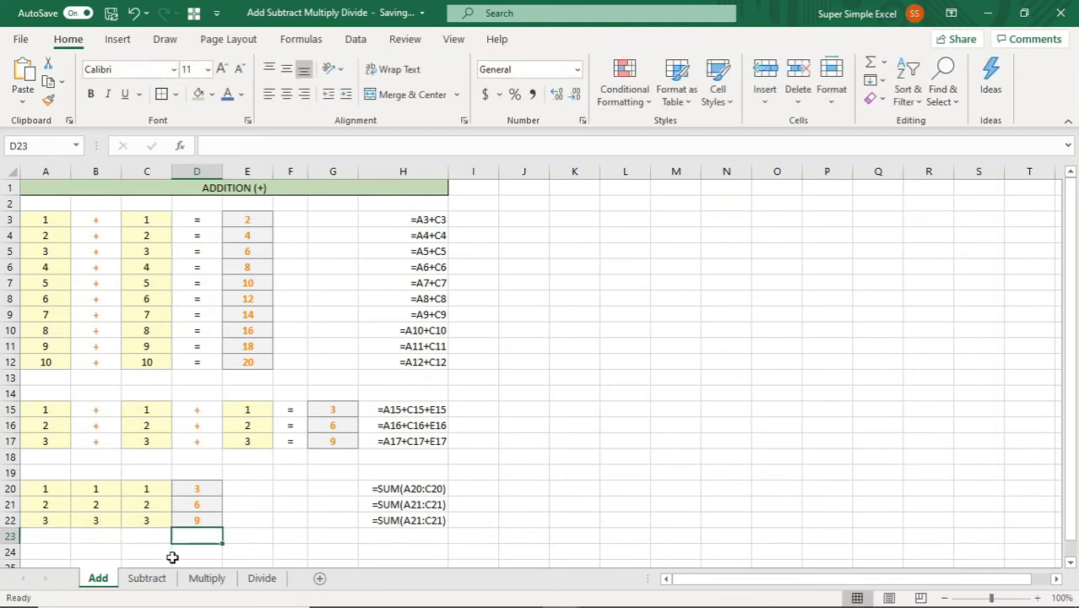
- Clear cell D22 and enter a SUM formula there with C22, B22 and A22 as separately picked arguments
{"action": "left_click", "coordinate": [213, 518]}
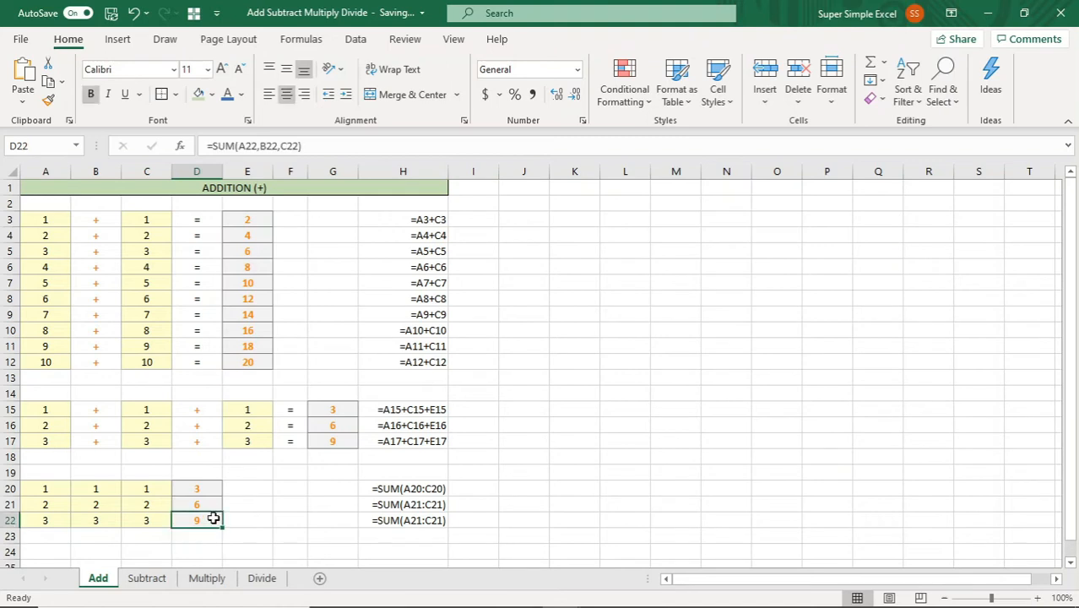
{"action": "key", "text": "Delete"}
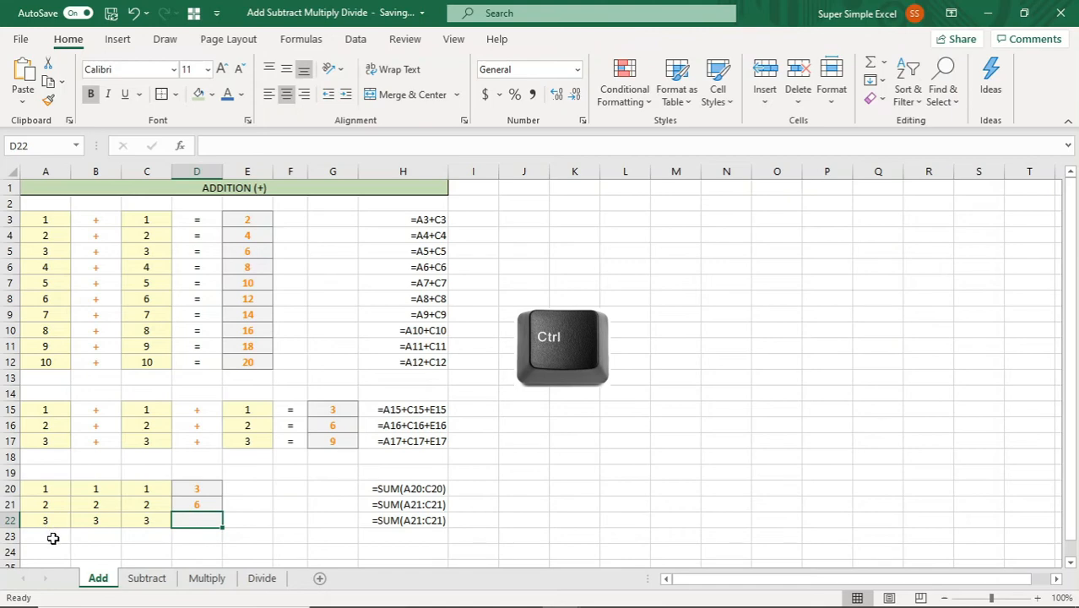
{"action": "type", "text": "=s"}
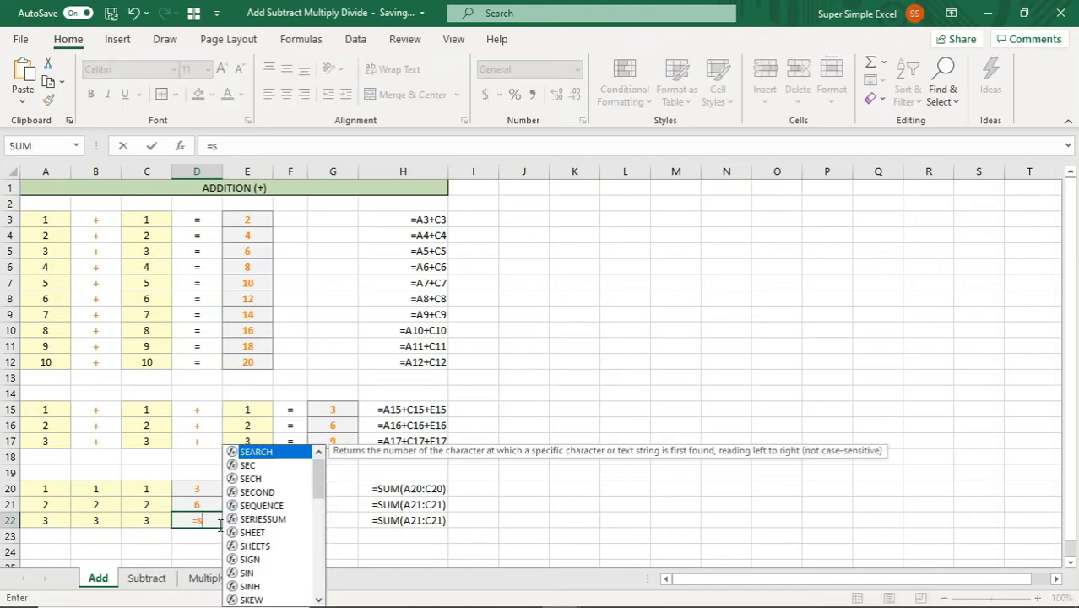
{"action": "type", "text": "um("}
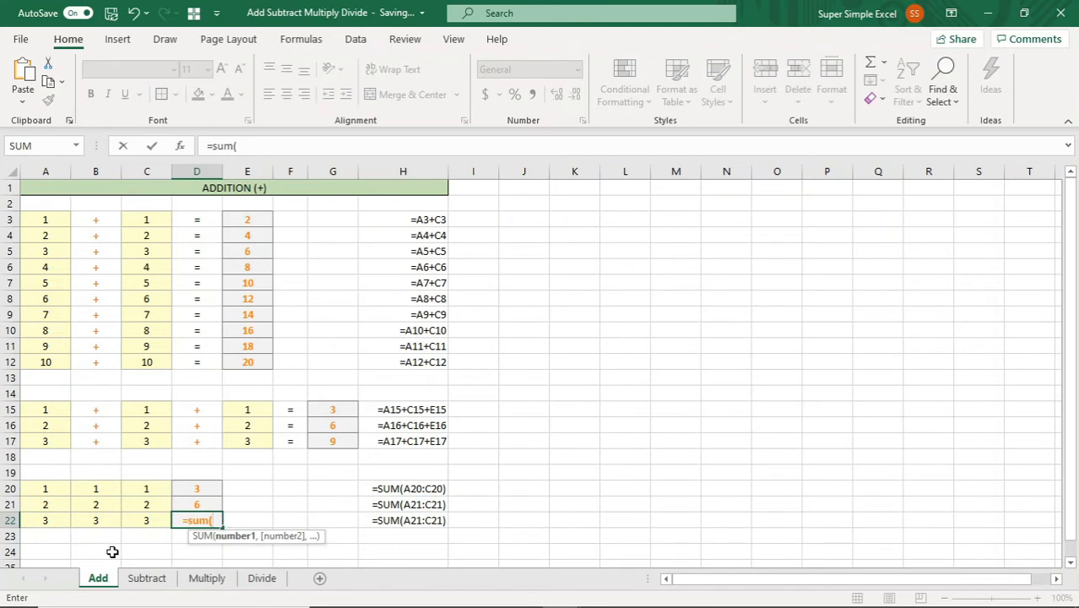
{"action": "left_click", "coordinate": [148, 521]}
{"action": "left_click", "coordinate": [95, 520], "text": "ctrl"}
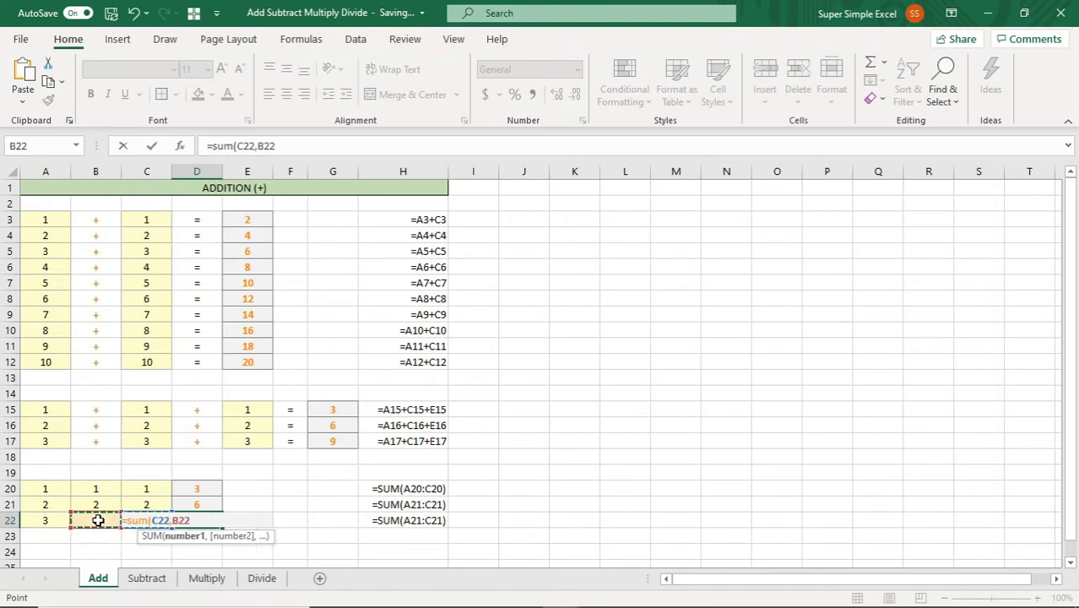
{"action": "left_click", "coordinate": [54, 520], "text": "ctrl"}
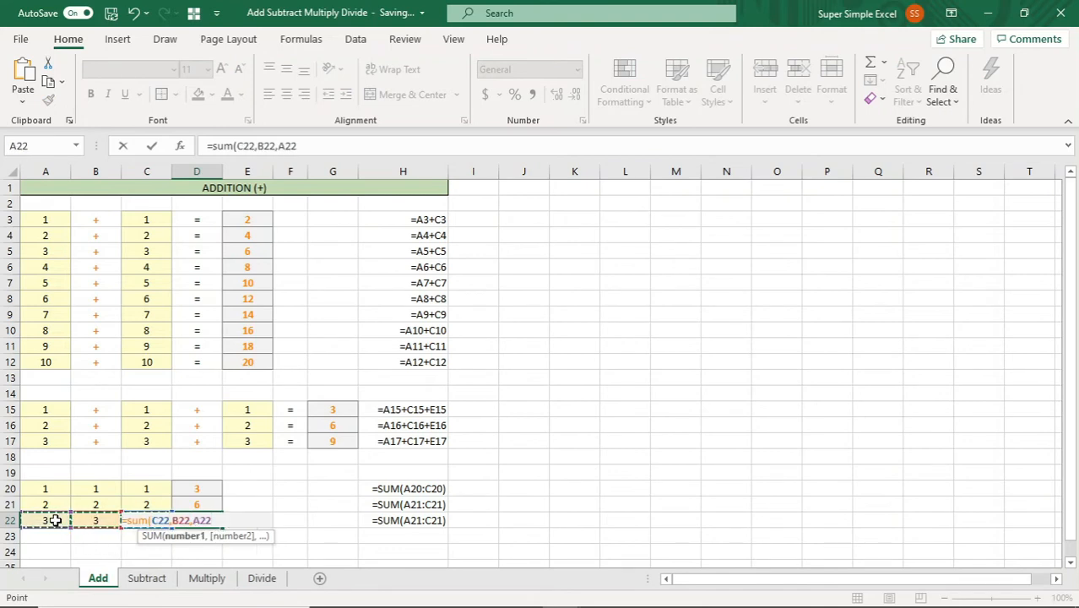
{"action": "key", "text": "ctrl+Return"}
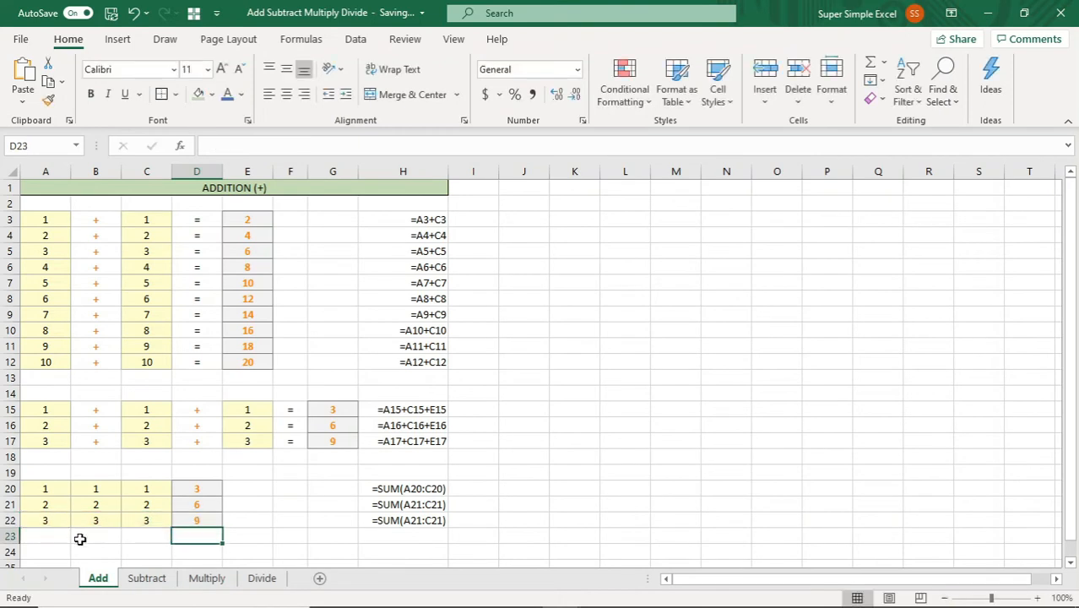
- On the Subtract worksheet, enter =A3-C3 in cell E3
{"action": "left_click", "coordinate": [149, 578]}
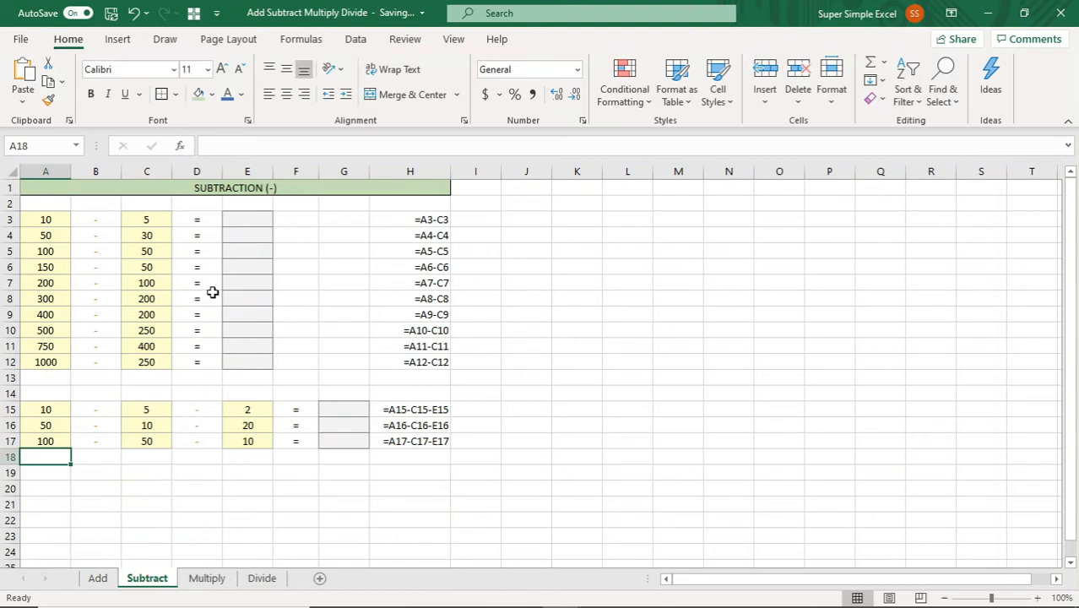
{"action": "left_click", "coordinate": [242, 216]}
{"action": "type", "text": "="}
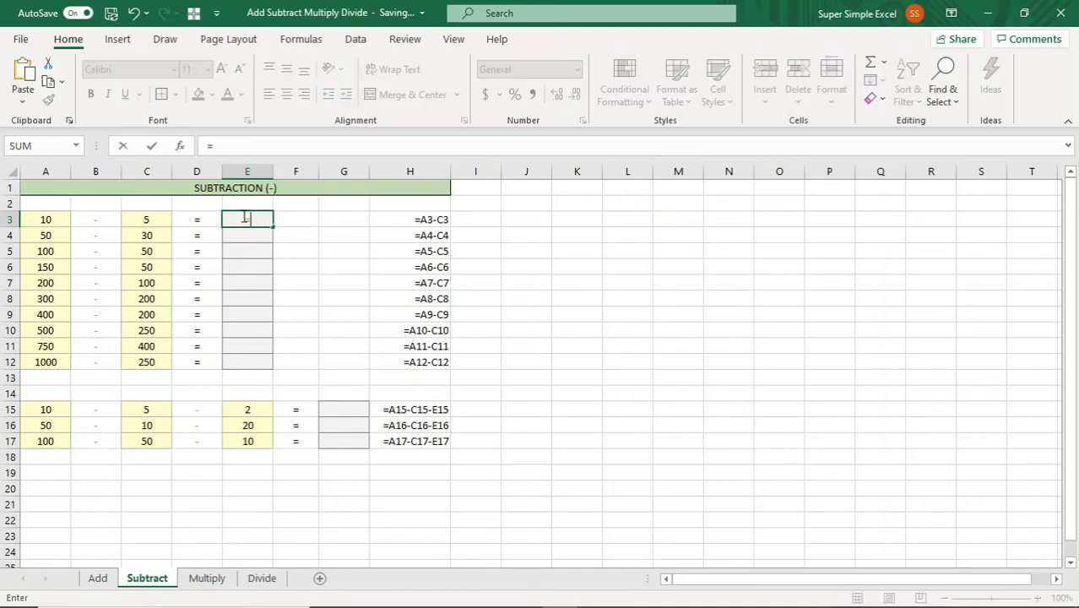
{"action": "left_click", "coordinate": [58, 218]}
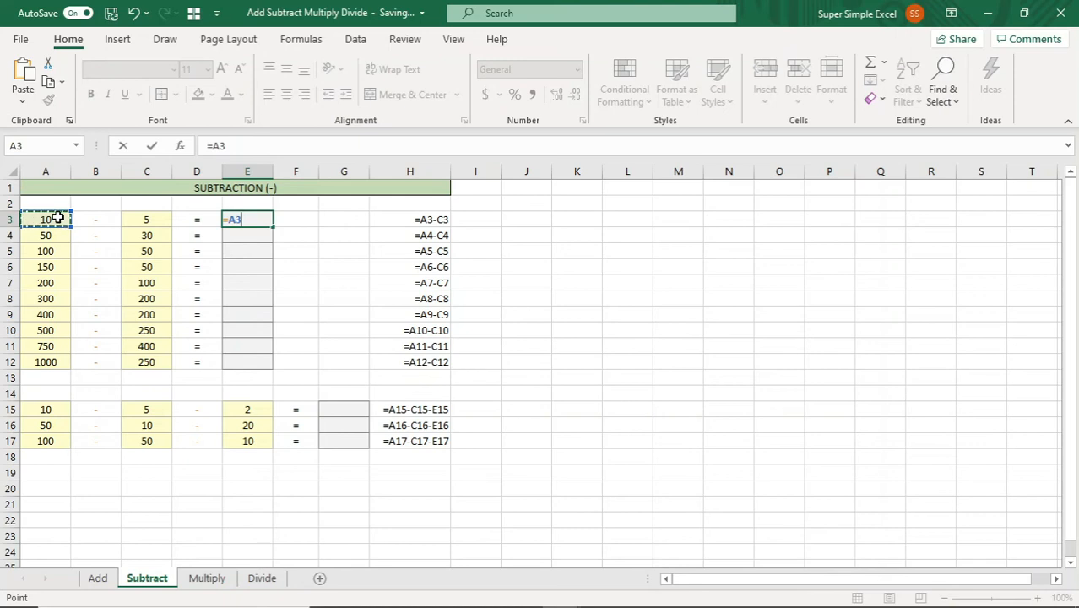
{"action": "type", "text": "-"}
{"action": "left_click", "coordinate": [145, 220]}
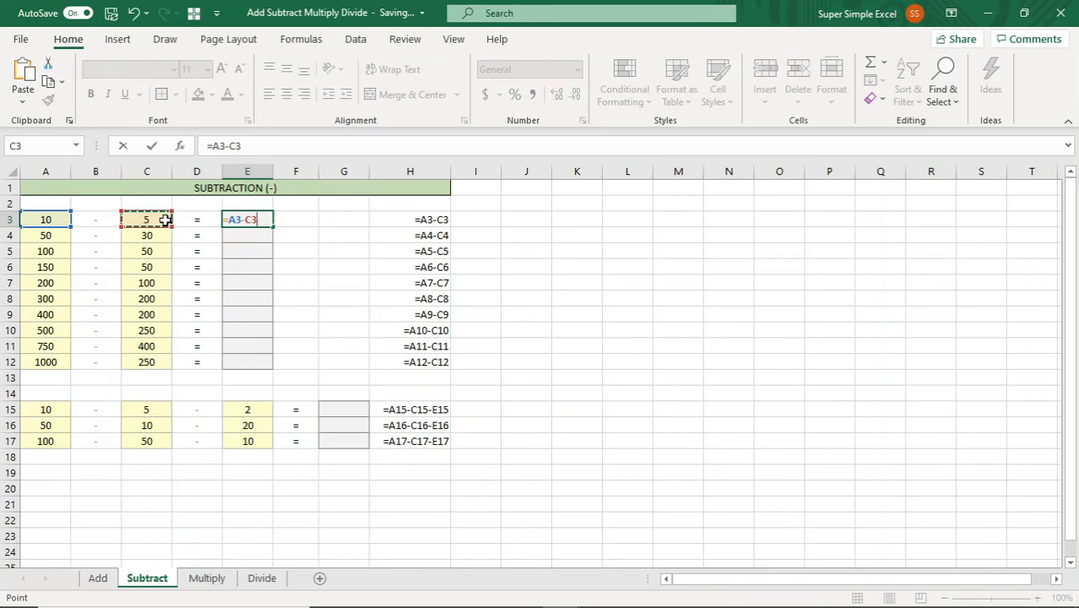
{"action": "key", "text": "Return"}
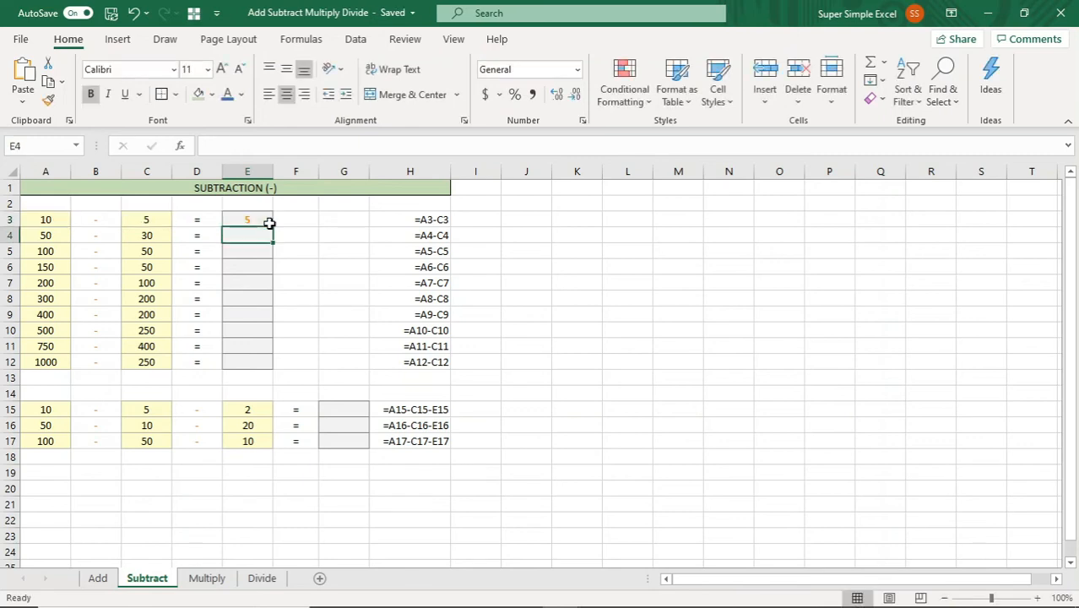
- Copy the subtraction formula from E3 down through E12
{"action": "left_click", "coordinate": [265, 221]}
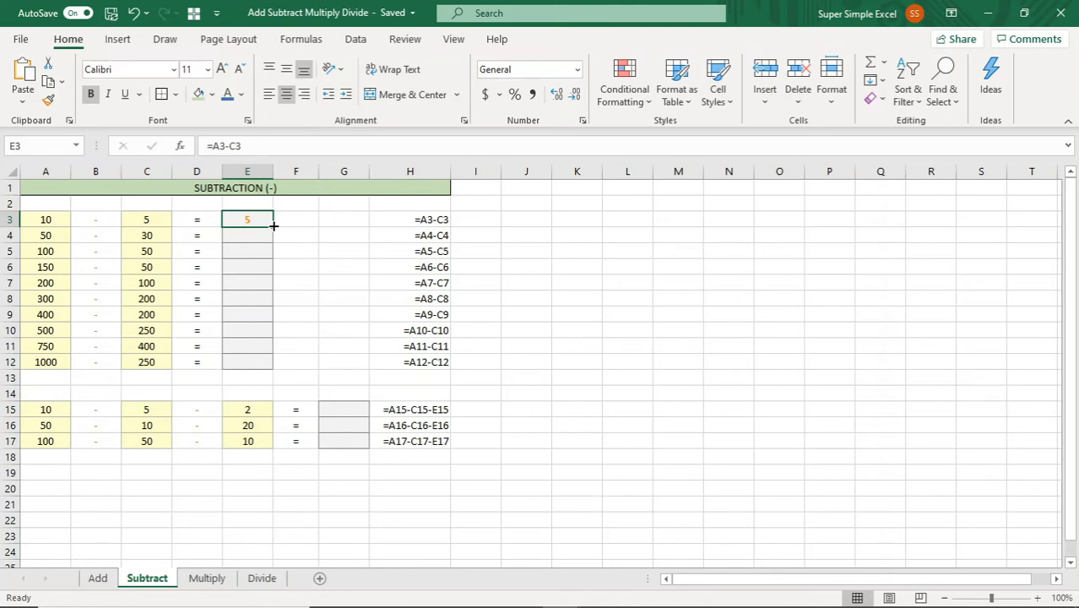
{"action": "double_click", "coordinate": [273, 226]}
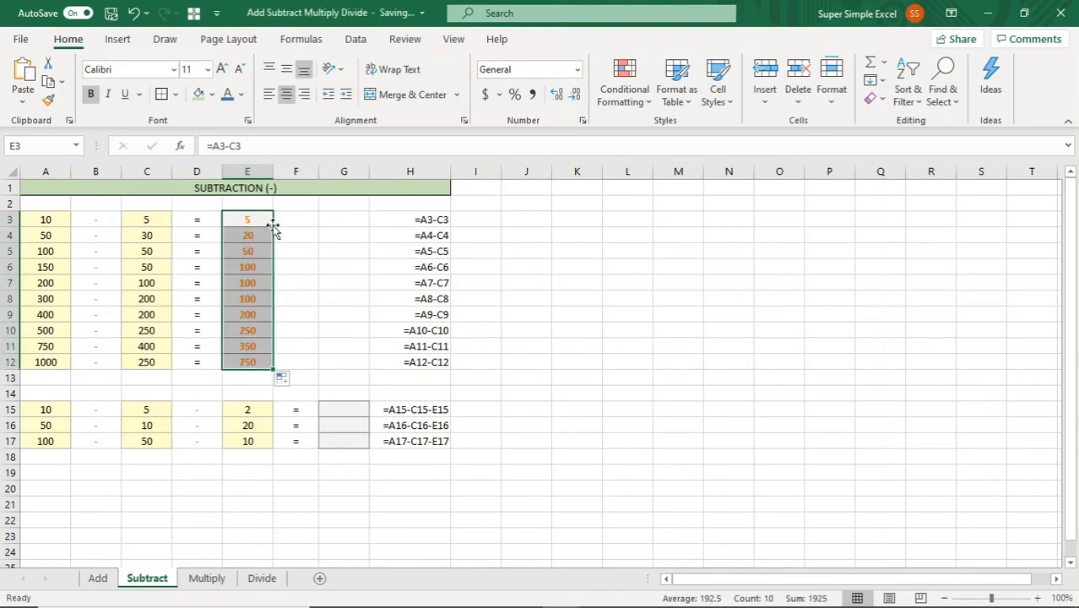
{"action": "left_click_drag", "start_coordinate": [272, 226], "coordinate": [271, 367]}
- Enter =A15-C15-E15 in cell G15 and copy the formula down through G17
{"action": "left_click", "coordinate": [358, 408]}
{"action": "type", "text": "="}
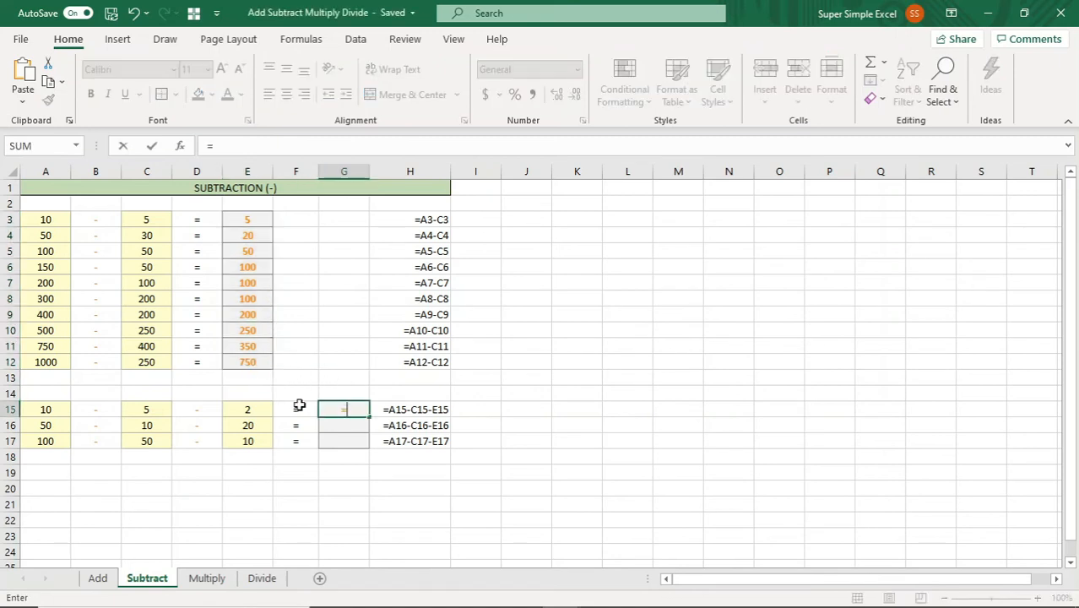
{"action": "left_click", "coordinate": [39, 406]}
{"action": "type", "text": "-"}
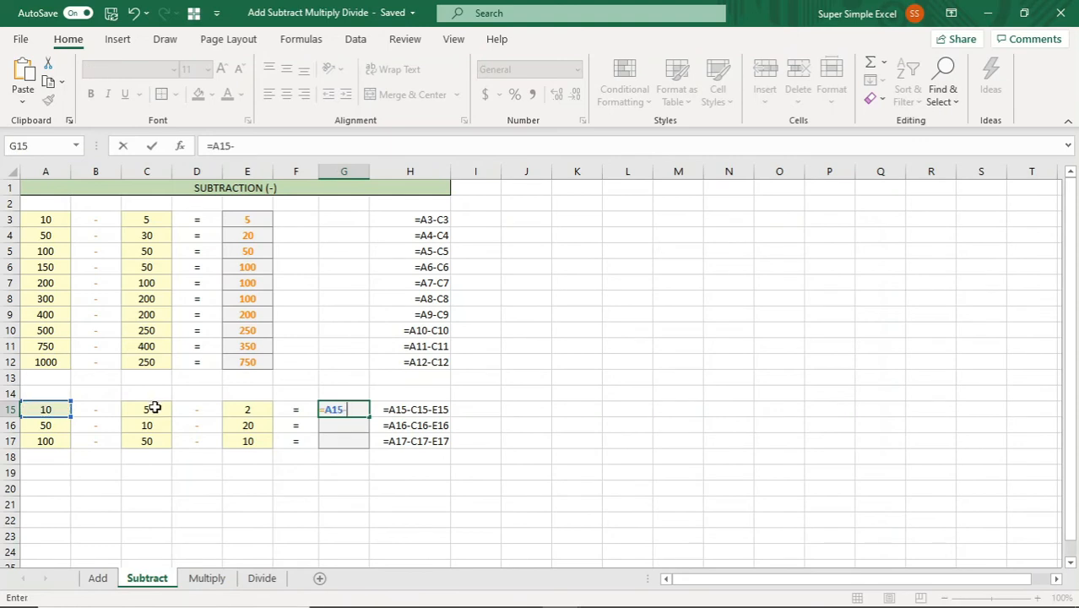
{"action": "left_click", "coordinate": [151, 408]}
{"action": "type", "text": "-"}
{"action": "left_click", "coordinate": [243, 405]}
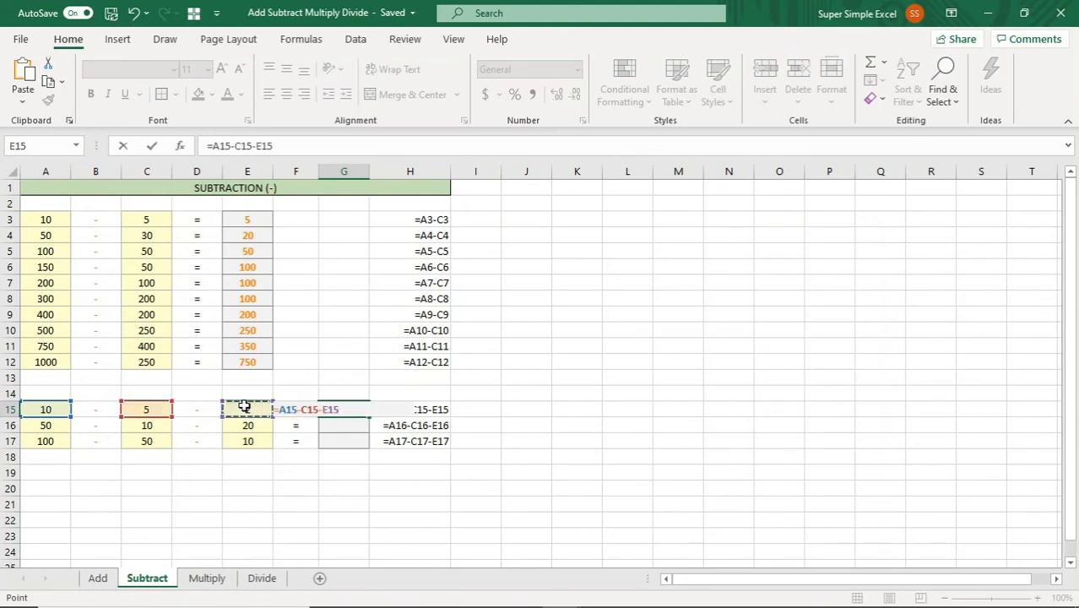
{"action": "key", "text": "Return"}
{"action": "left_click", "coordinate": [339, 410]}
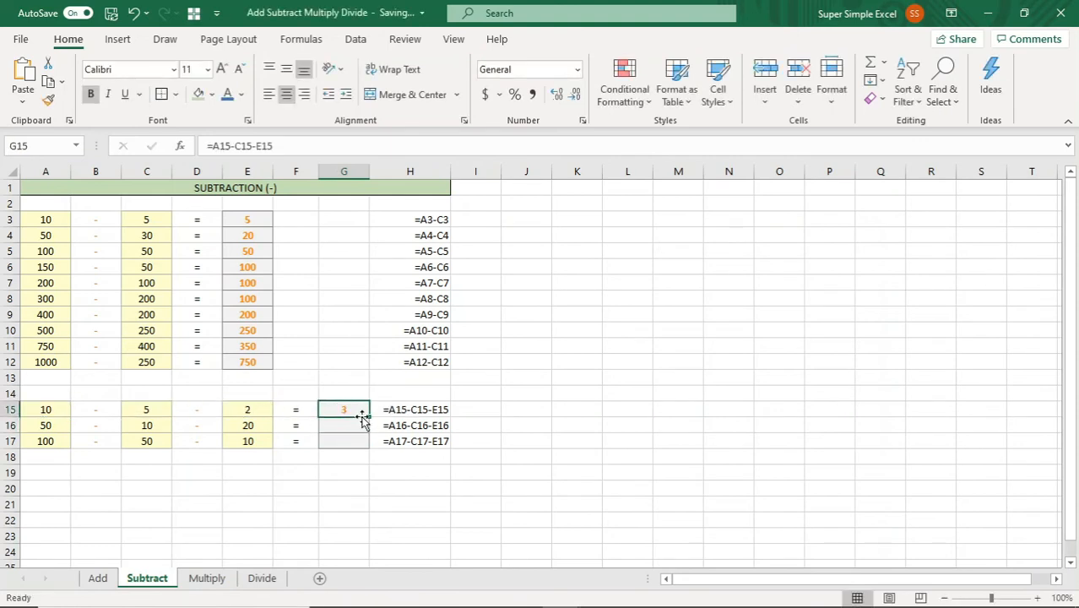
{"action": "double_click", "coordinate": [369, 416]}
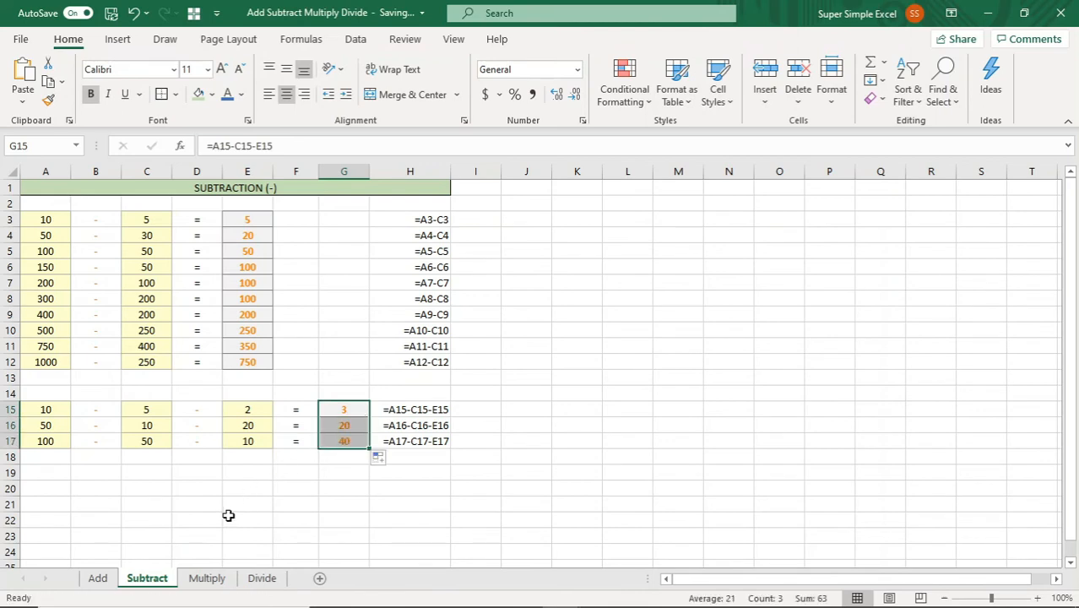
- On the Multiply worksheet, enter =A3*C3 in cell E3
{"action": "left_click", "coordinate": [201, 577]}
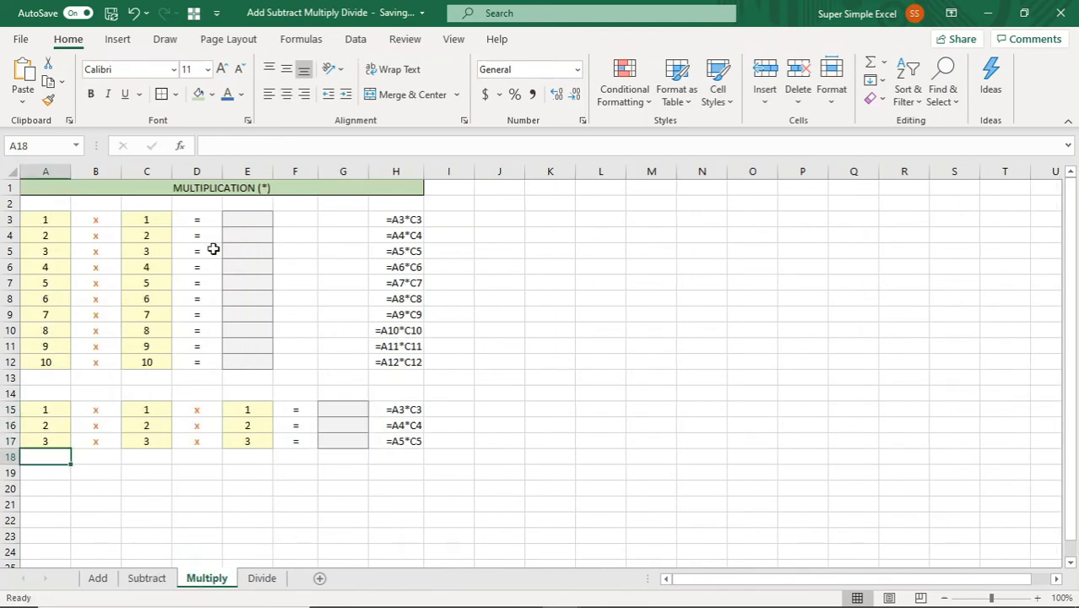
{"action": "left_click", "coordinate": [241, 220]}
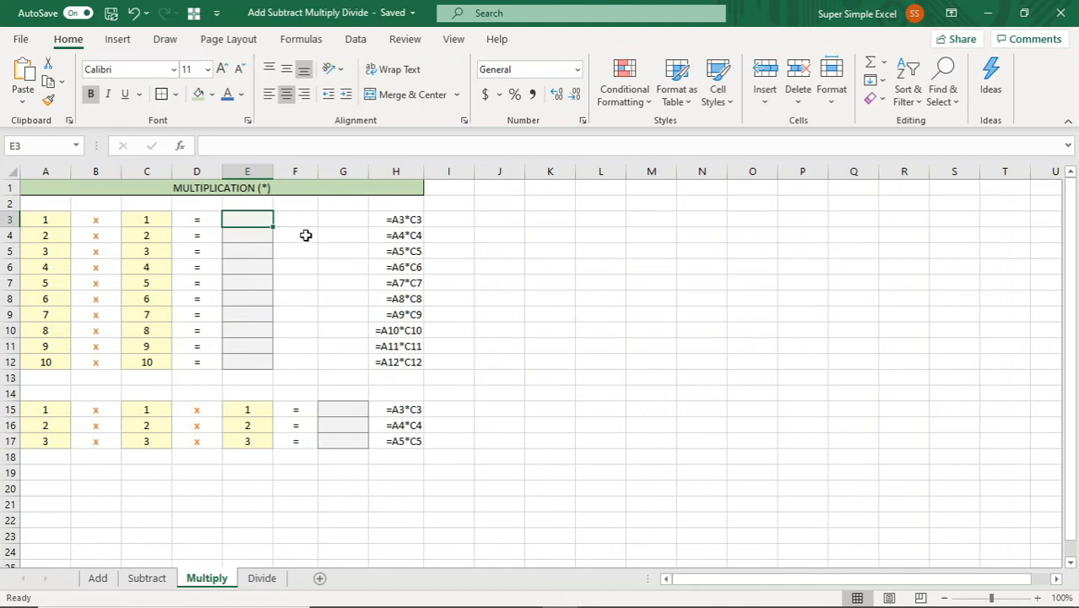
{"action": "type", "text": "="}
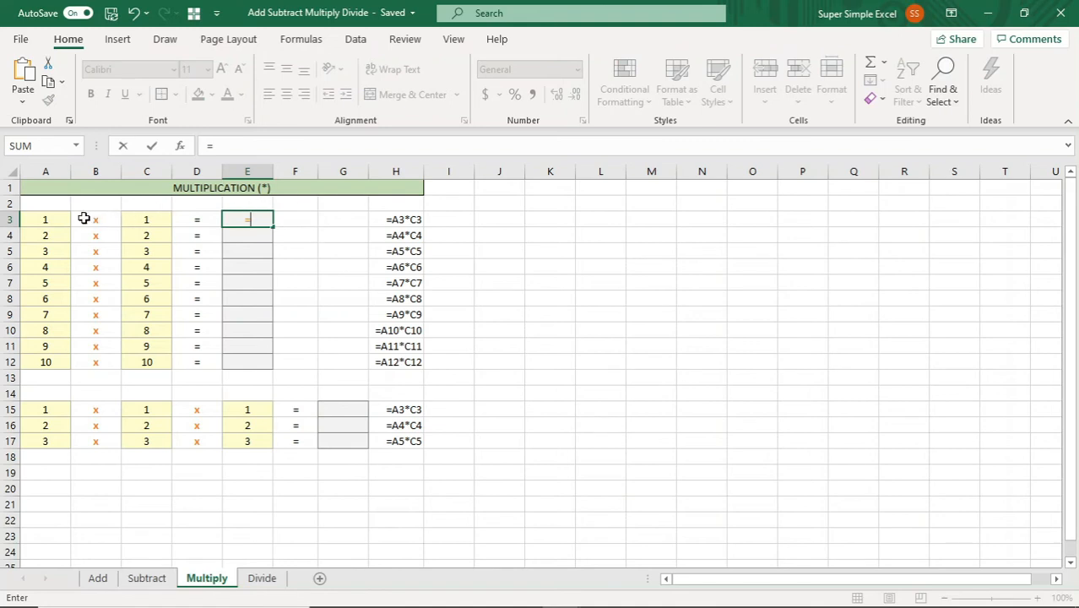
{"action": "left_click", "coordinate": [59, 218]}
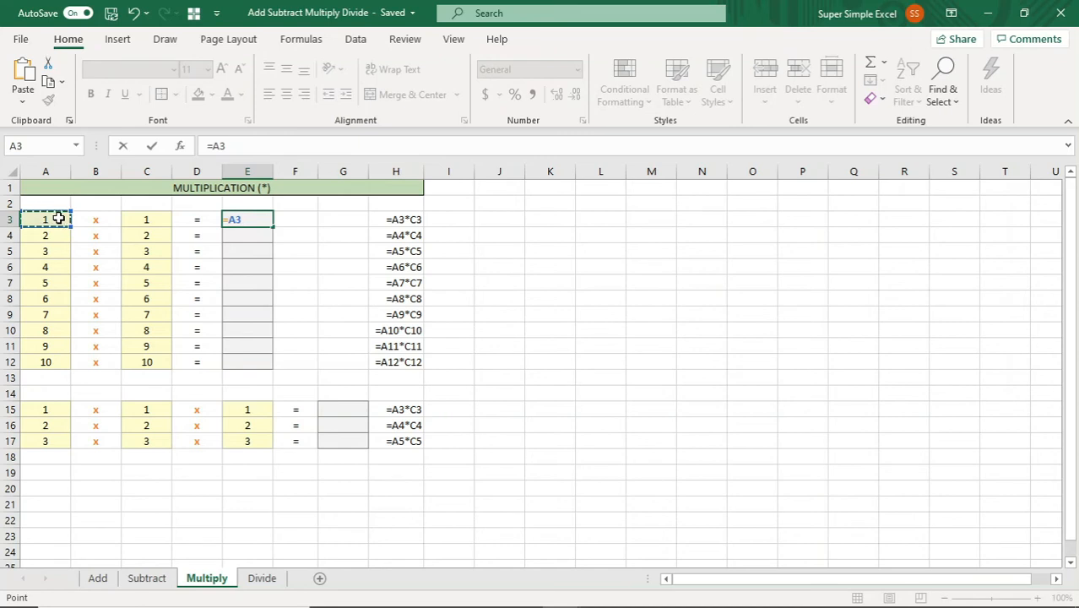
{"action": "type", "text": "*"}
{"action": "left_click", "coordinate": [160, 218]}
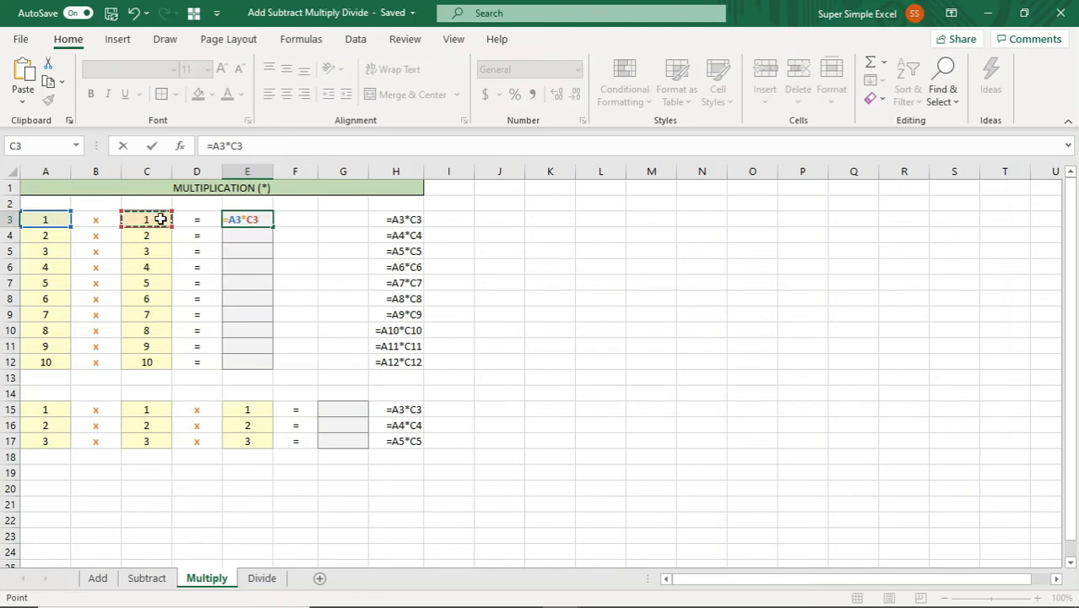
{"action": "key", "text": "Return"}
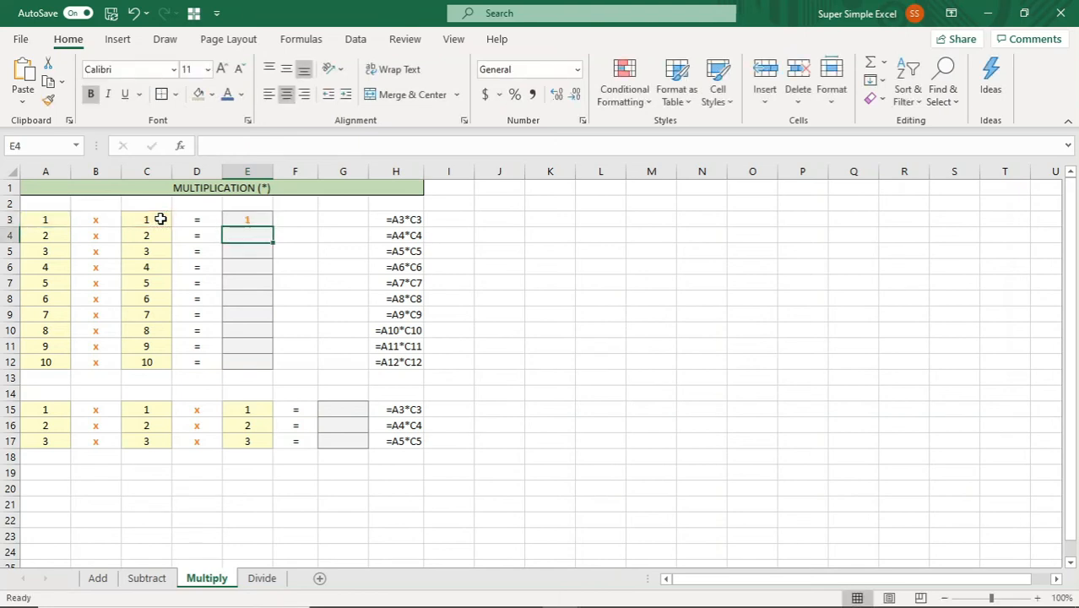
- Try filling the multiplication formula from E3 down through E12, and undo the fill
{"action": "left_click", "coordinate": [265, 218]}
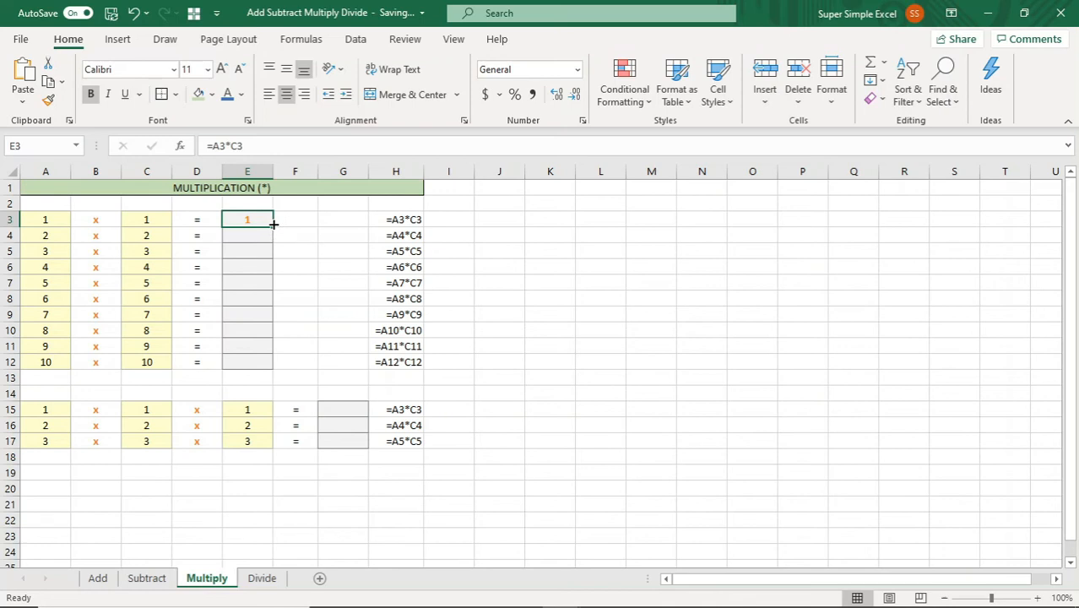
{"action": "left_click_drag", "start_coordinate": [272, 223], "coordinate": [273, 365]}
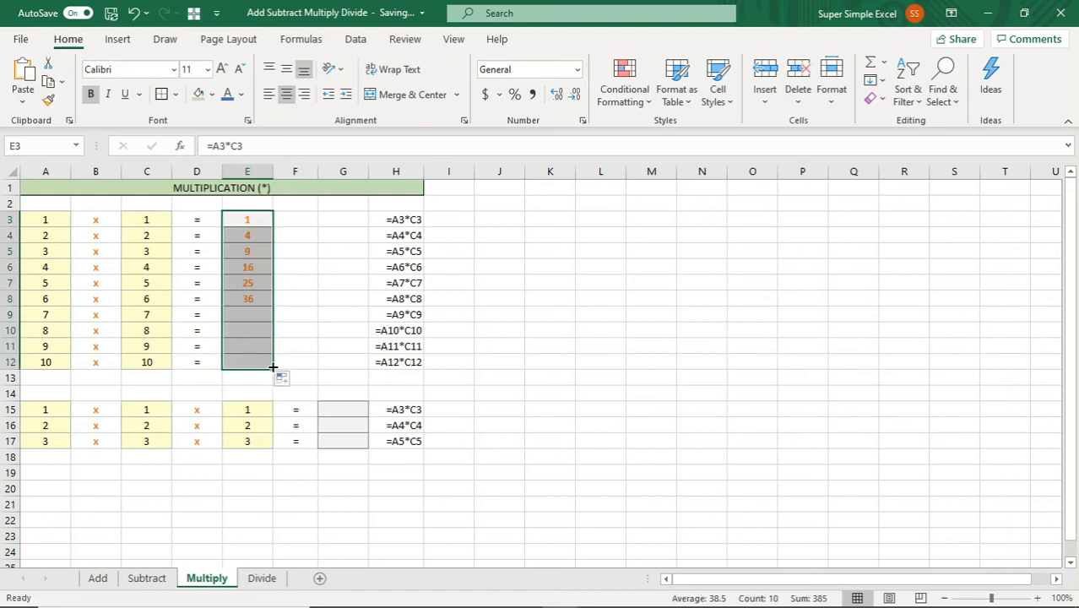
{"action": "key", "text": "ctrl+z"}
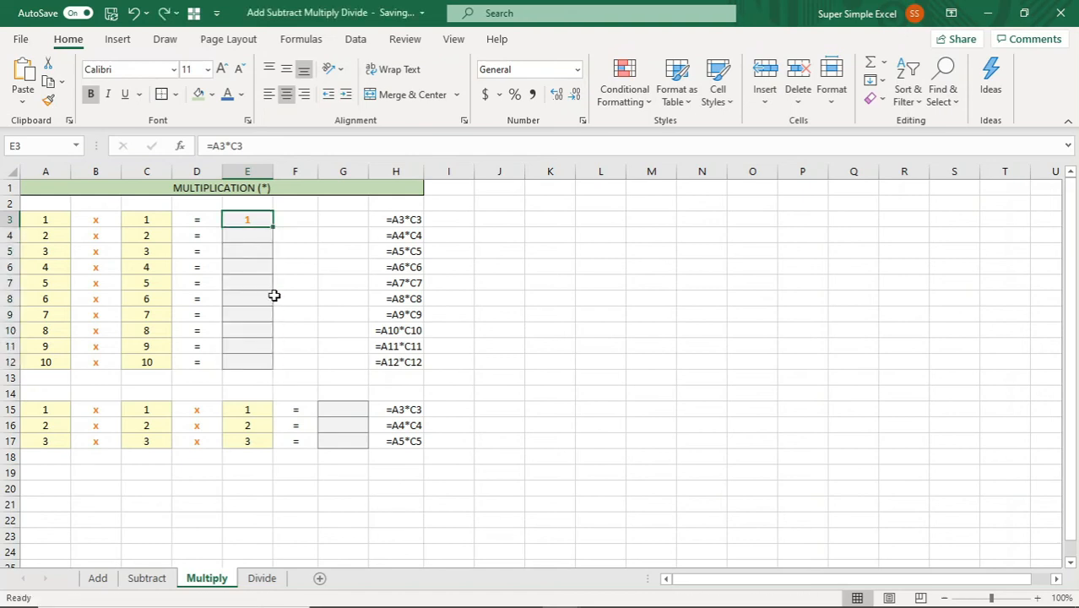
- Copy the multiplication formula from E3 down through E12
{"action": "double_click", "coordinate": [273, 225]}
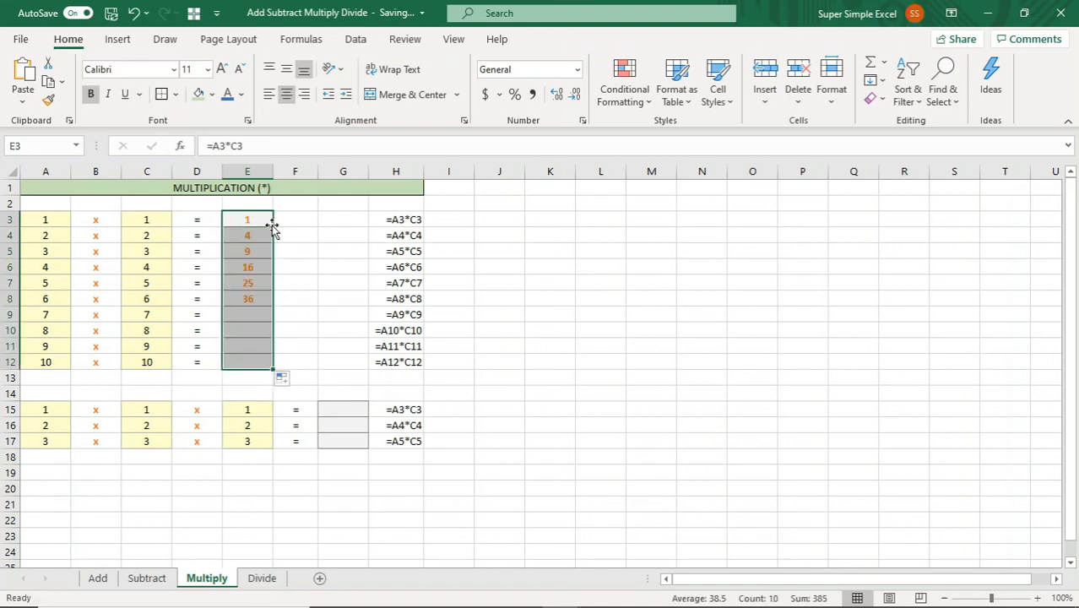
- Enter =A15*C15*E15 in cell G15 and copy the formula down through G17
{"action": "left_click", "coordinate": [353, 404]}
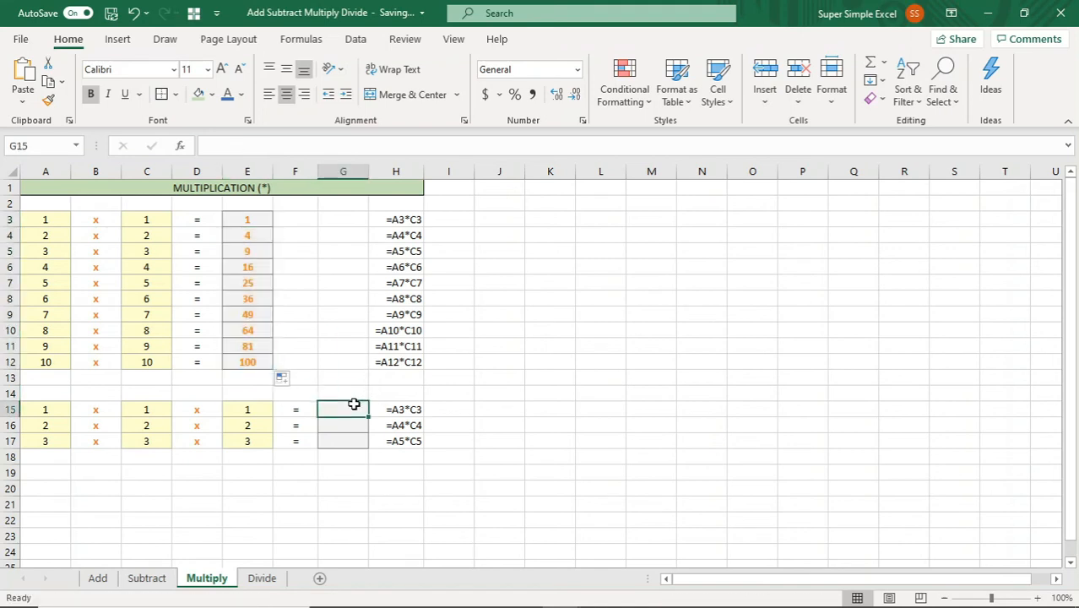
{"action": "type", "text": "="}
{"action": "left_click", "coordinate": [44, 410]}
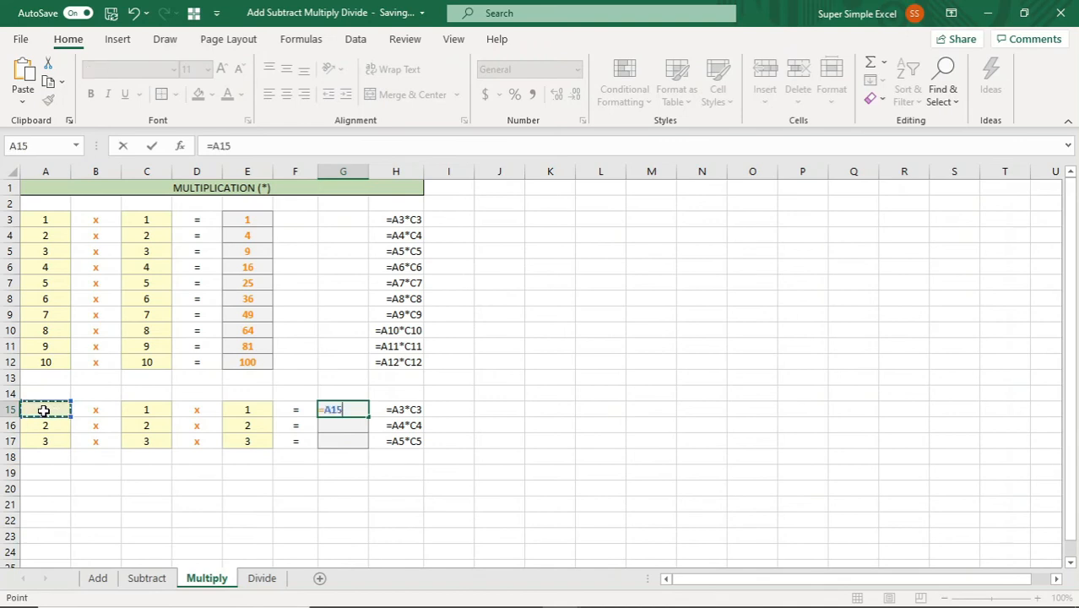
{"action": "type", "text": "*"}
{"action": "left_click", "coordinate": [150, 410]}
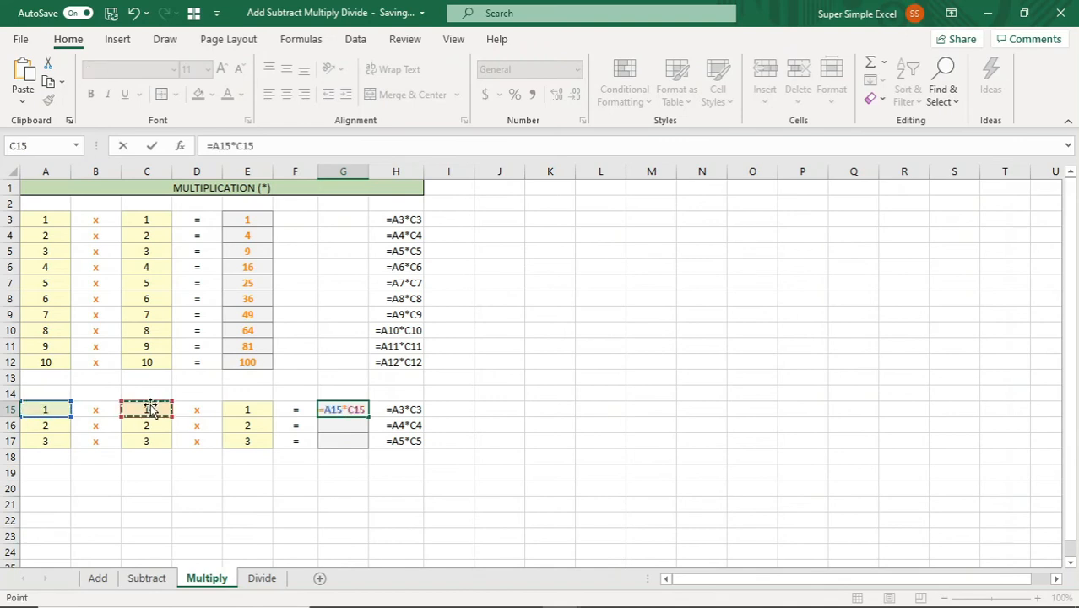
{"action": "type", "text": "*"}
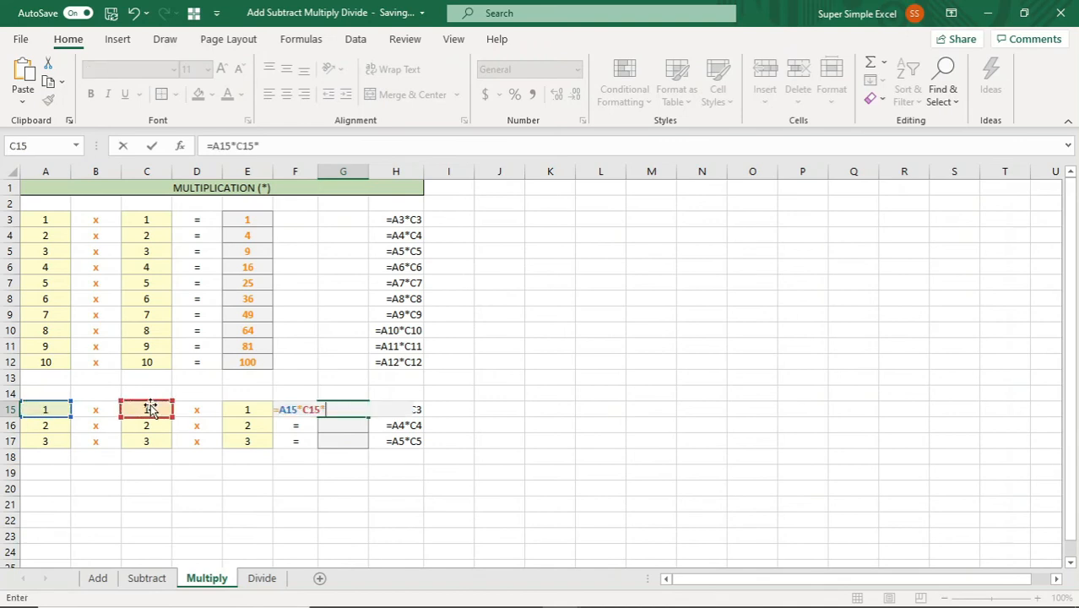
{"action": "left_click", "coordinate": [243, 408]}
{"action": "key", "text": "Return"}
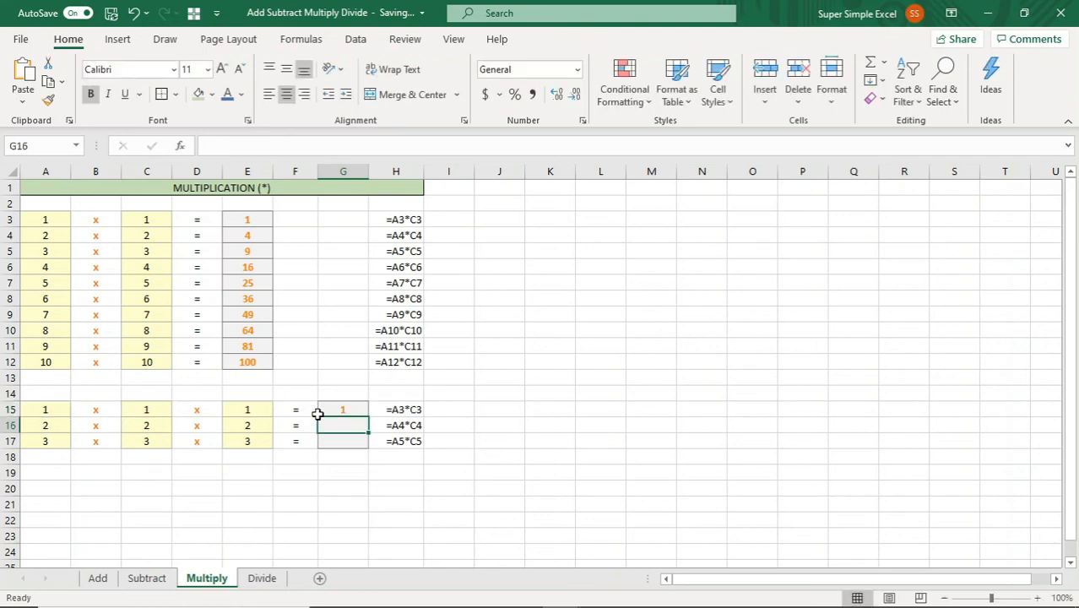
{"action": "left_click", "coordinate": [361, 408]}
{"action": "double_click", "coordinate": [368, 417]}
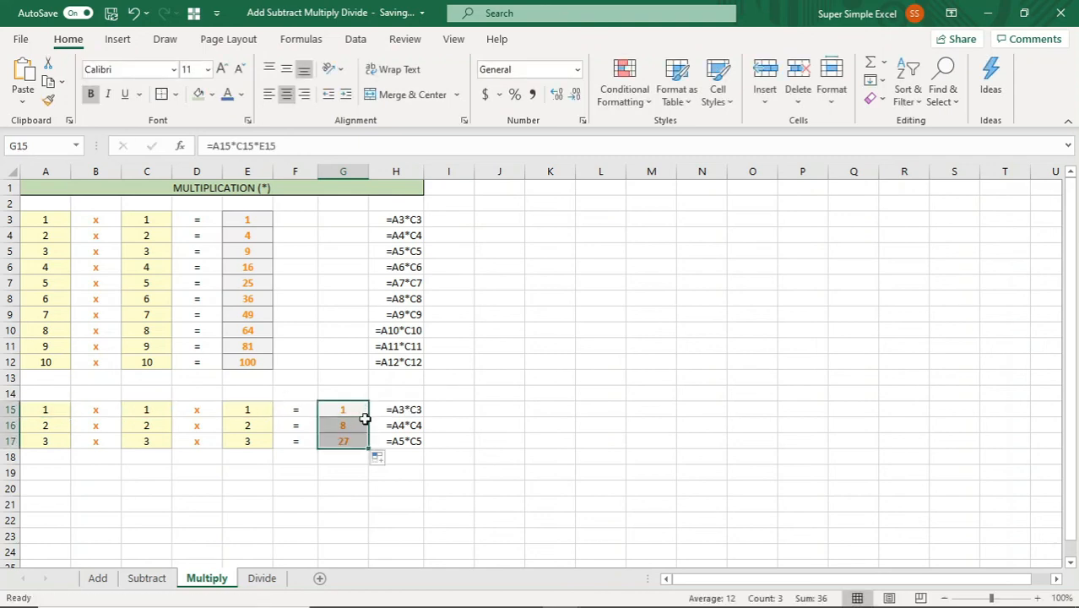
- On the Divide worksheet, enter =A3/C3 in cell E3
{"action": "left_click", "coordinate": [261, 579]}
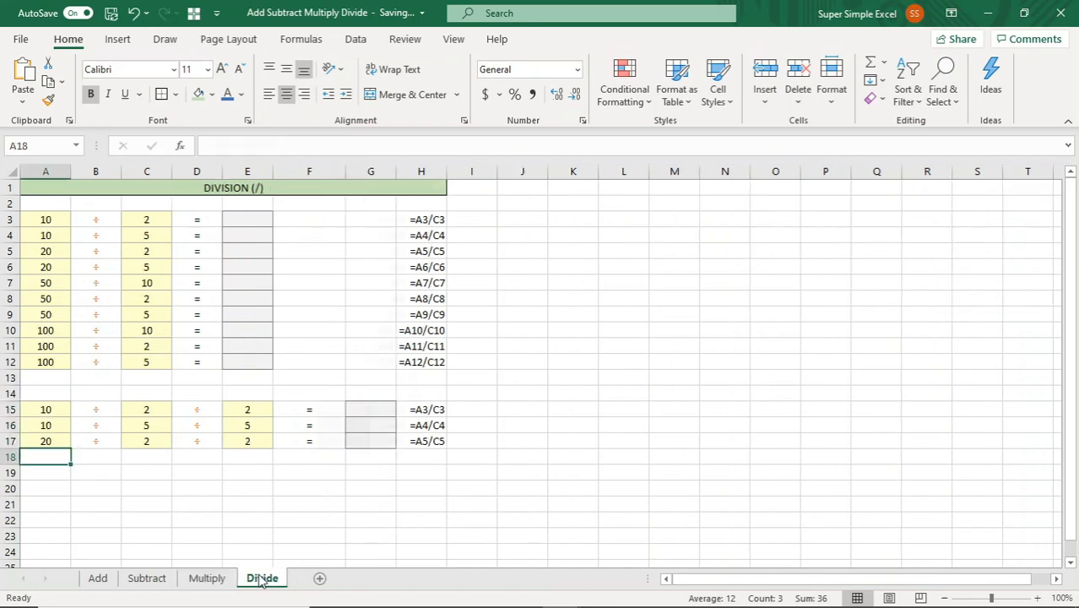
{"action": "left_click", "coordinate": [244, 219]}
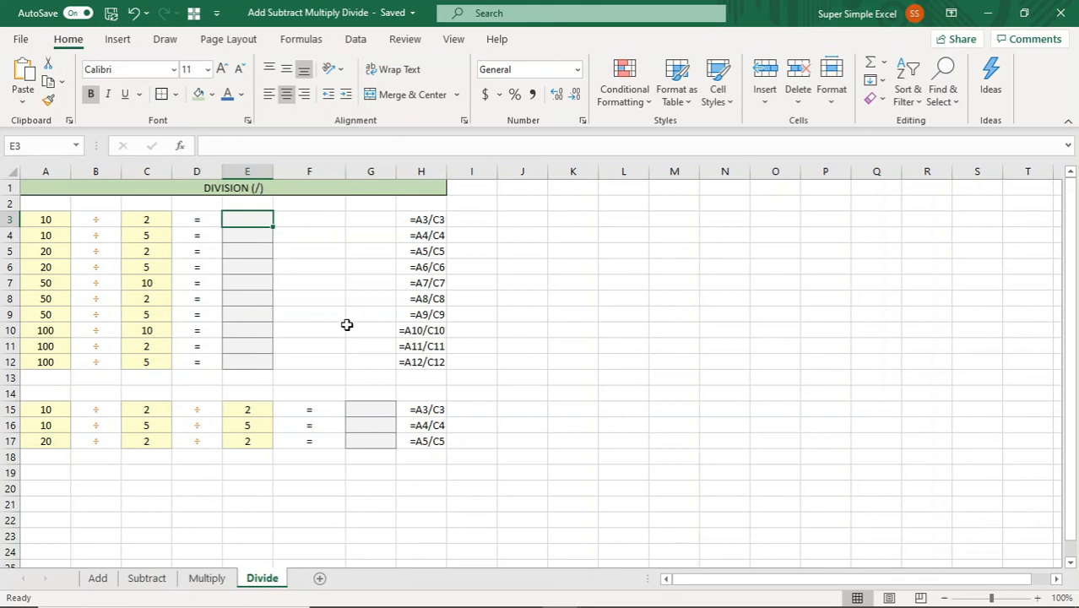
{"action": "type", "text": "="}
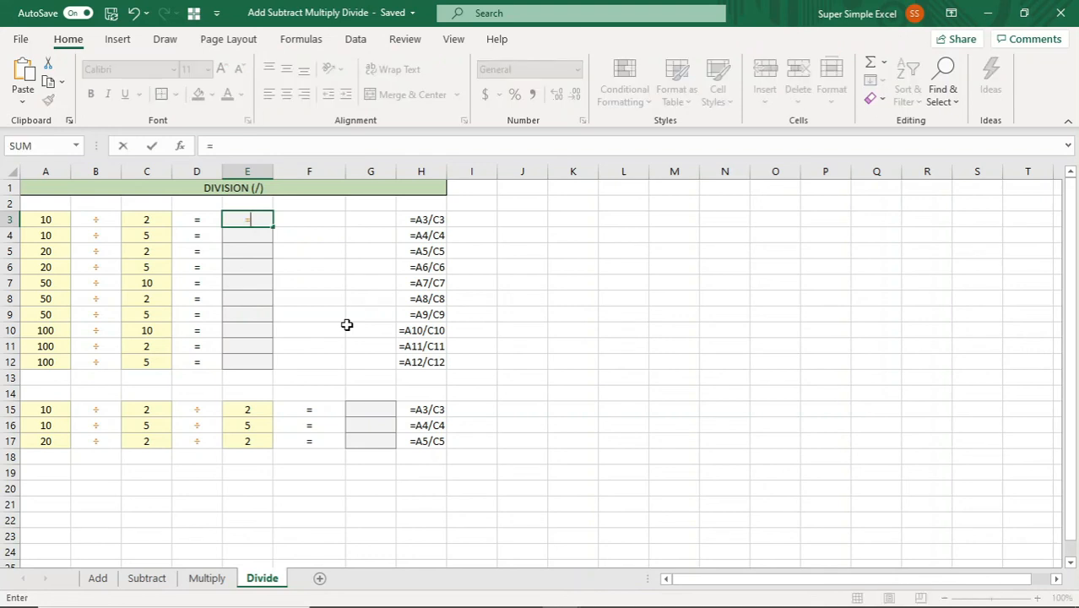
{"action": "left_click", "coordinate": [62, 217]}
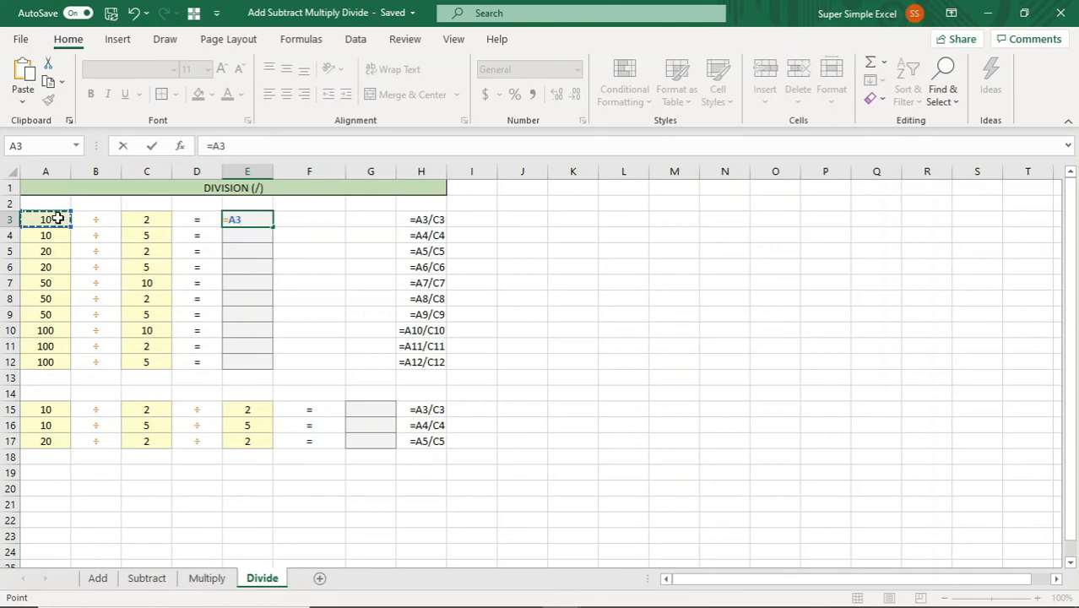
{"action": "type", "text": "/"}
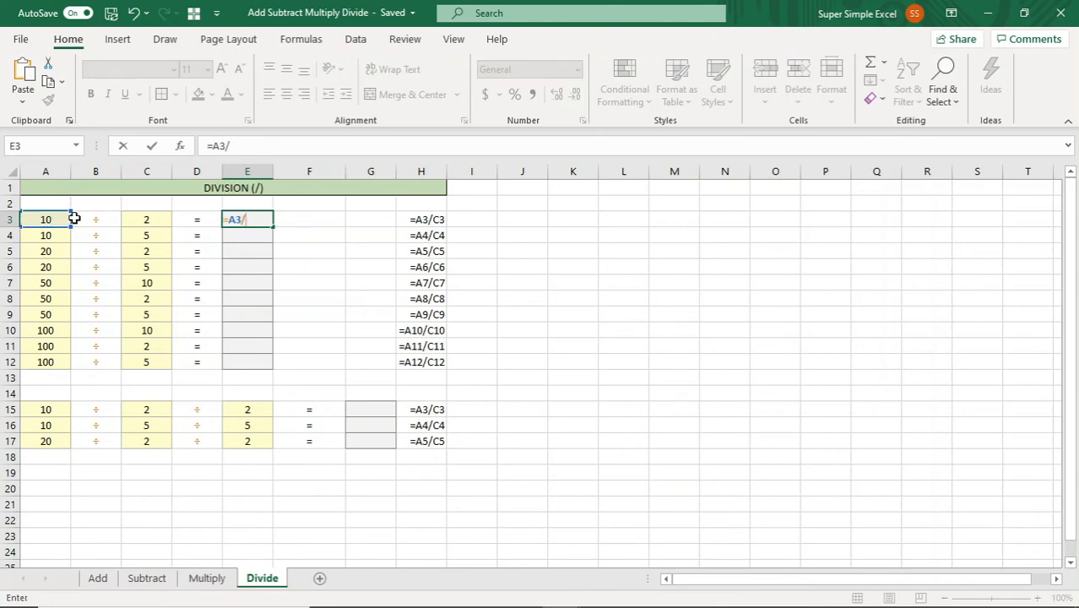
{"action": "left_click", "coordinate": [157, 219]}
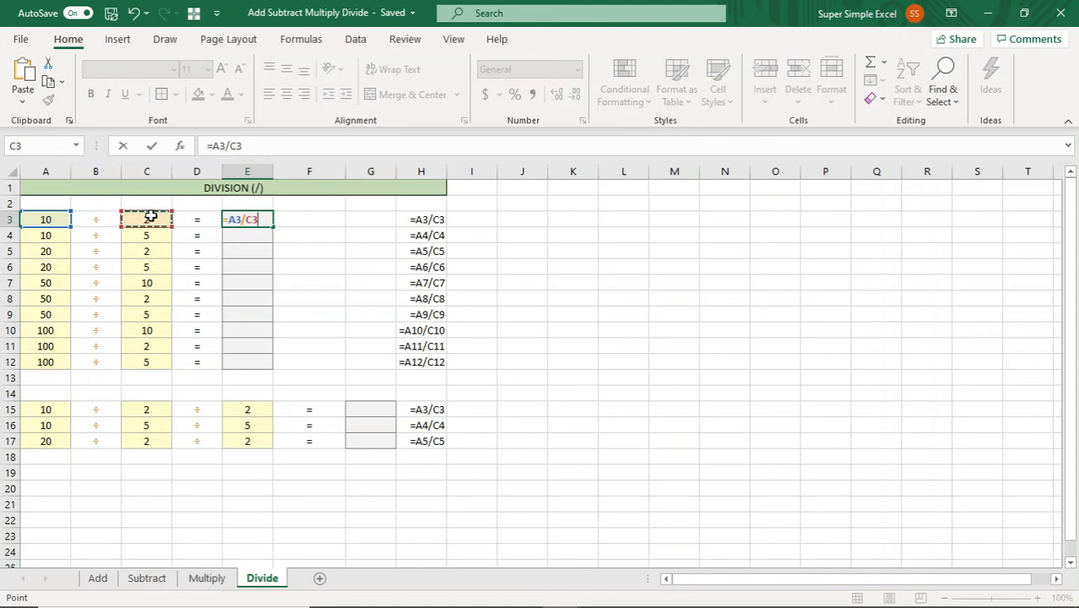
{"action": "key", "text": "Return"}
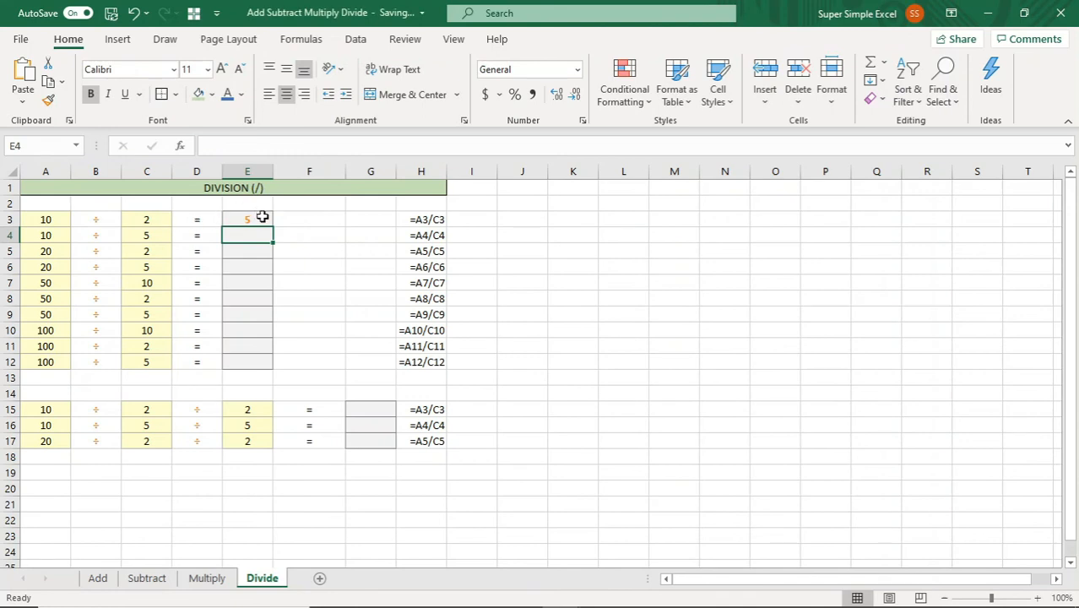
- Copy the division formula from E3 down through E12
{"action": "left_click", "coordinate": [263, 217]}
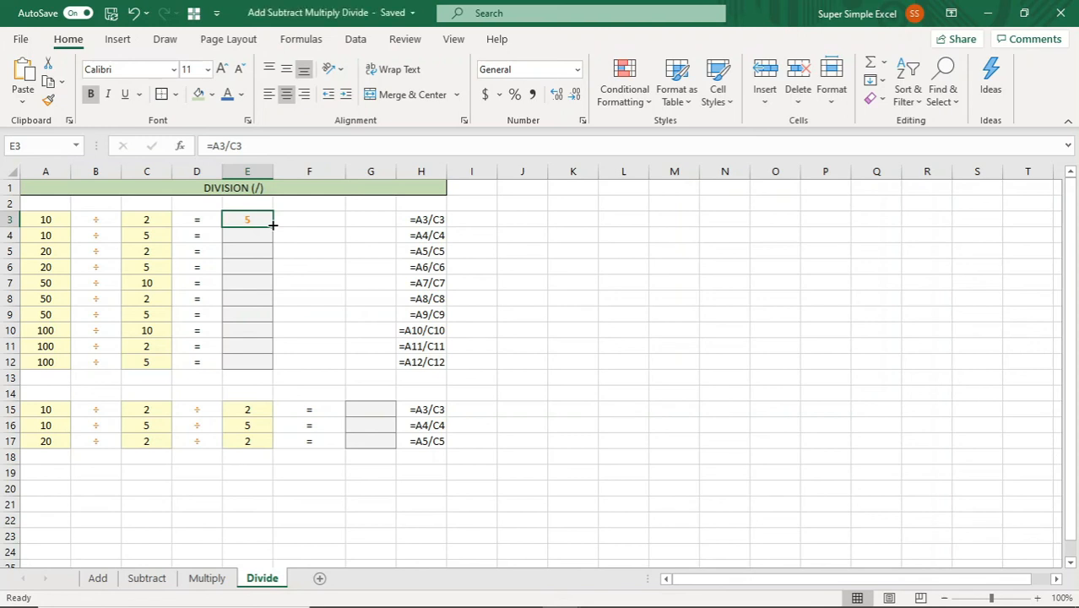
{"action": "double_click", "coordinate": [272, 224]}
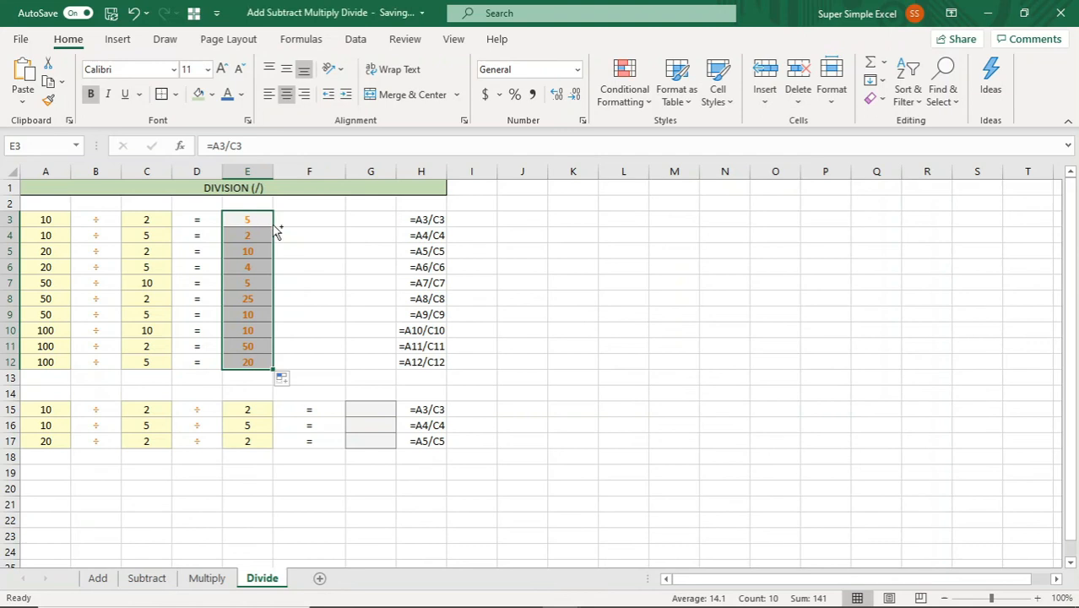
{"action": "key", "text": "ctrl+z"}
{"action": "left_click_drag", "start_coordinate": [273, 225], "coordinate": [278, 365]}
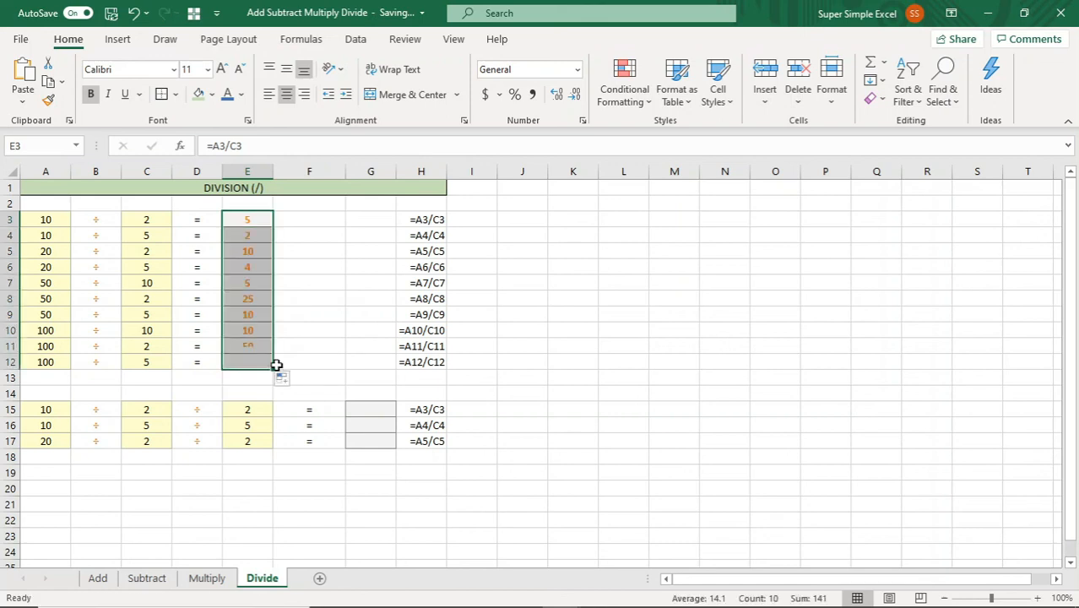
- Enter =A15/C15/E15 in cell G15 and copy the formula down through G17
{"action": "left_click", "coordinate": [373, 412]}
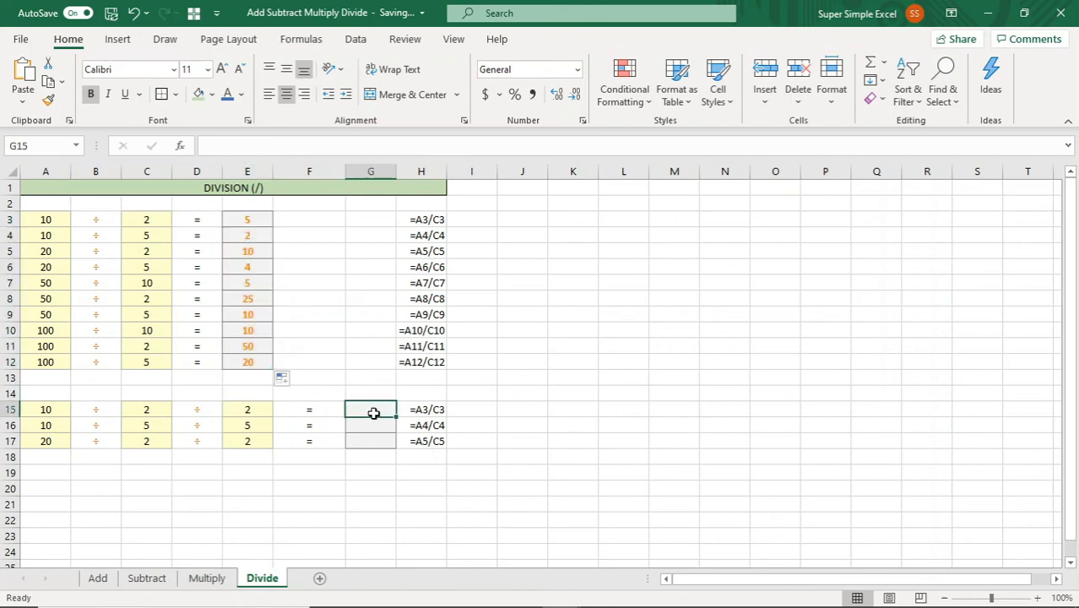
{"action": "type", "text": "="}
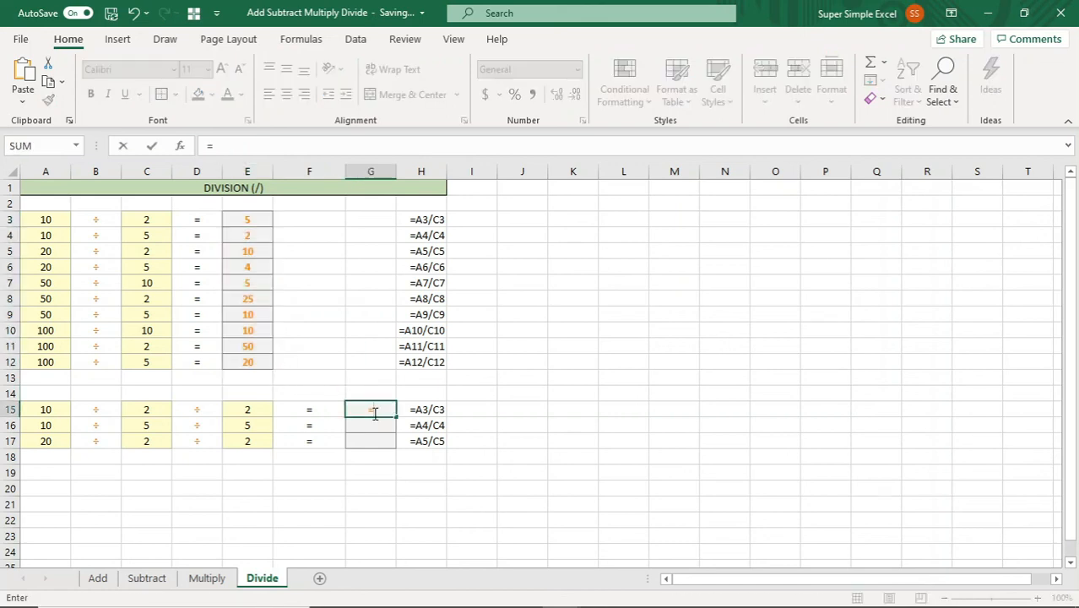
{"action": "left_click", "coordinate": [56, 408]}
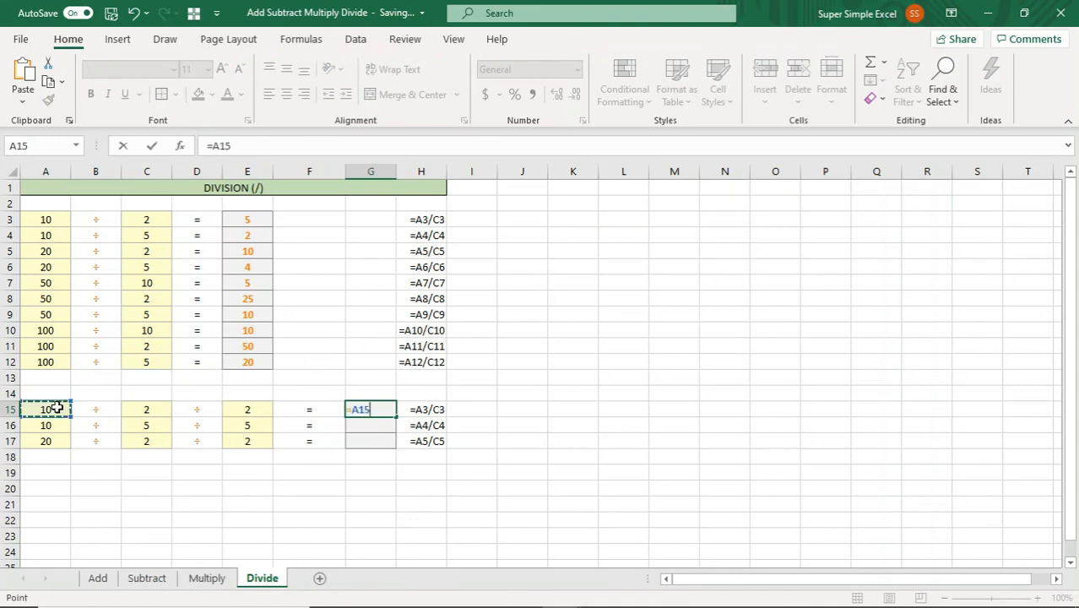
{"action": "type", "text": "/"}
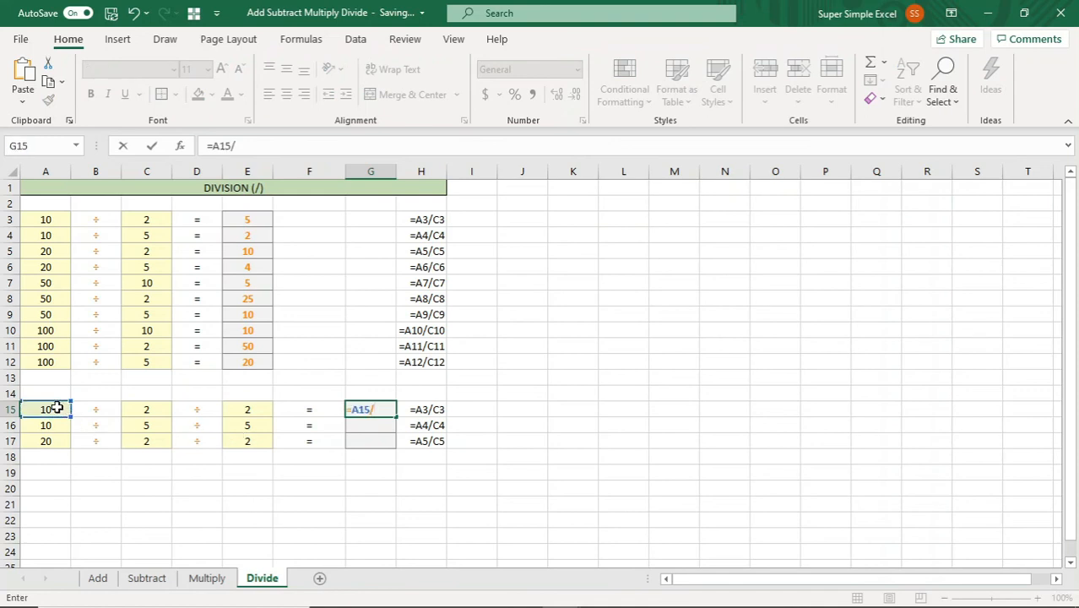
{"action": "left_click", "coordinate": [125, 410]}
{"action": "type", "text": "/"}
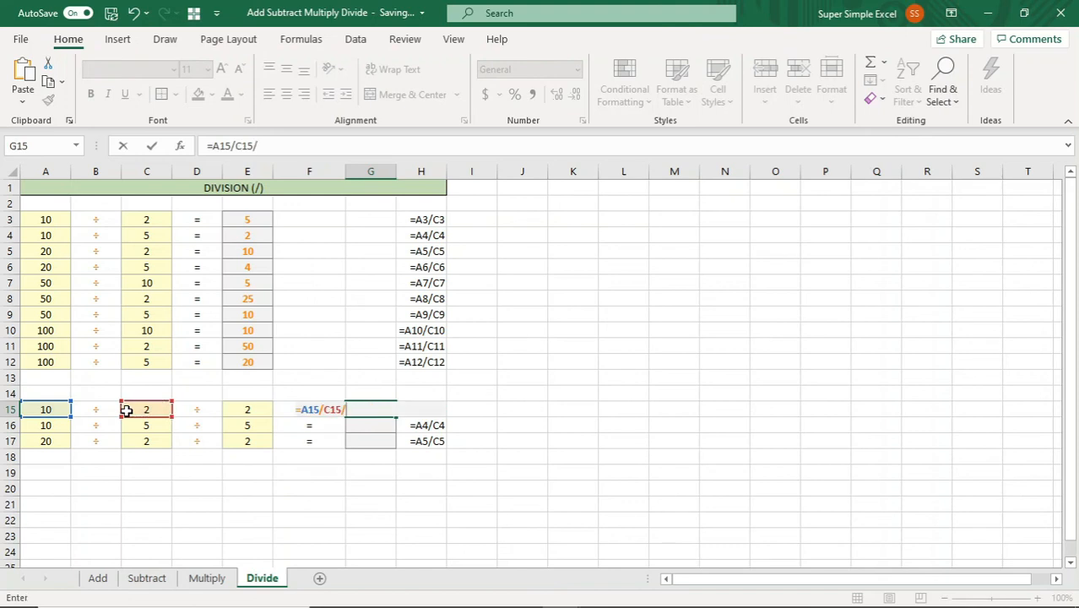
{"action": "left_click", "coordinate": [243, 406]}
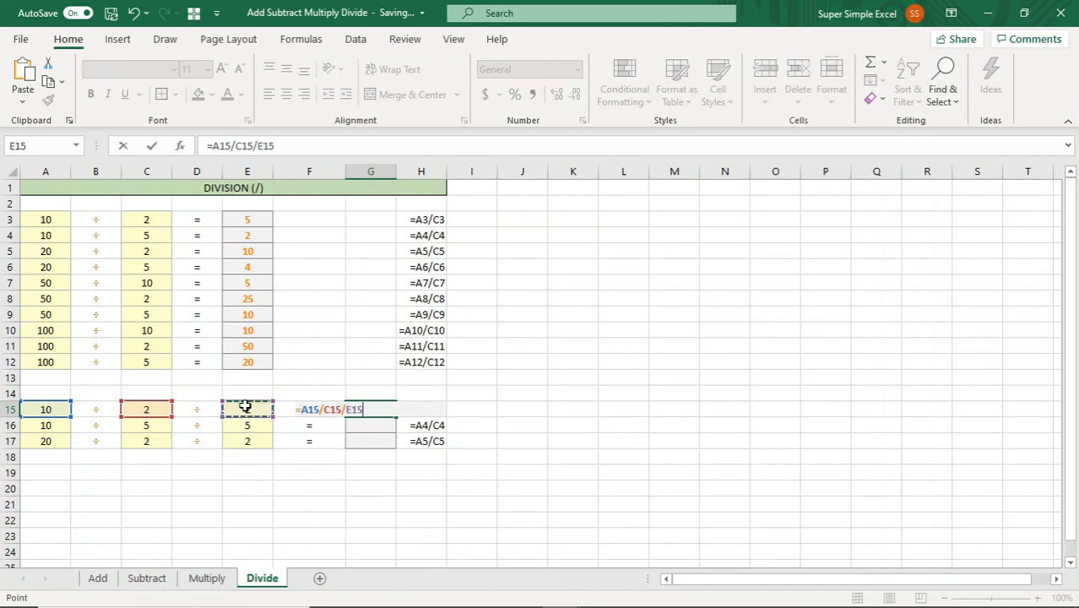
{"action": "key", "text": "Return"}
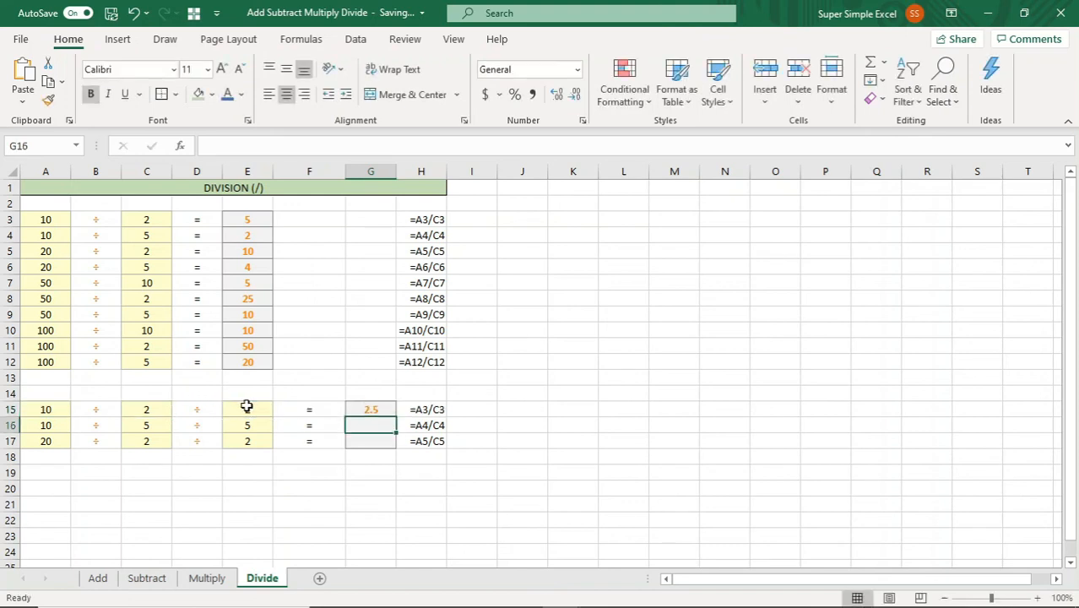
{"action": "left_click", "coordinate": [372, 409]}
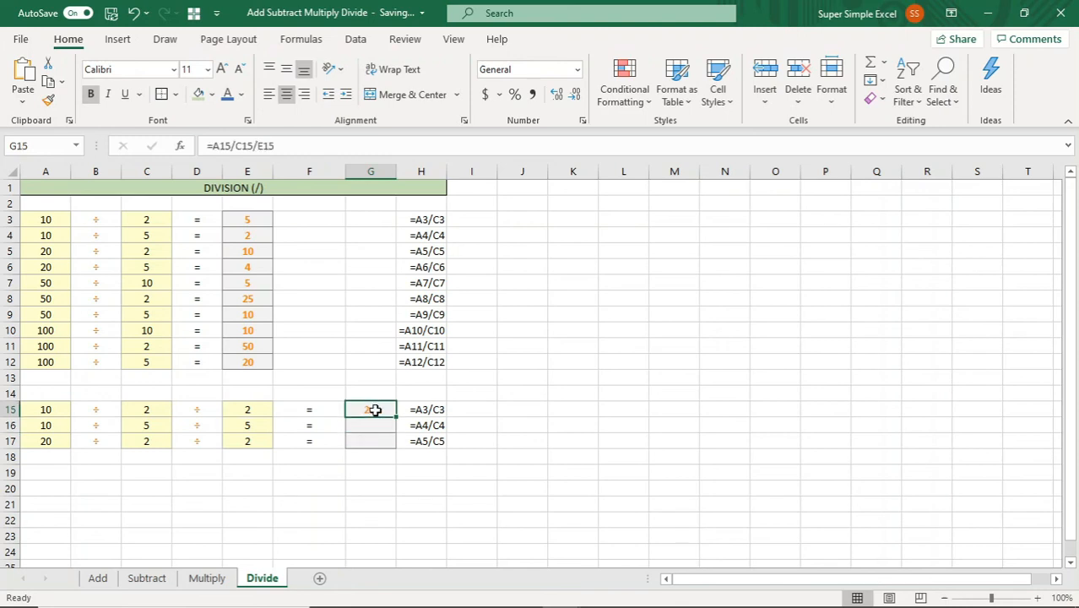
{"action": "double_click", "coordinate": [396, 416]}
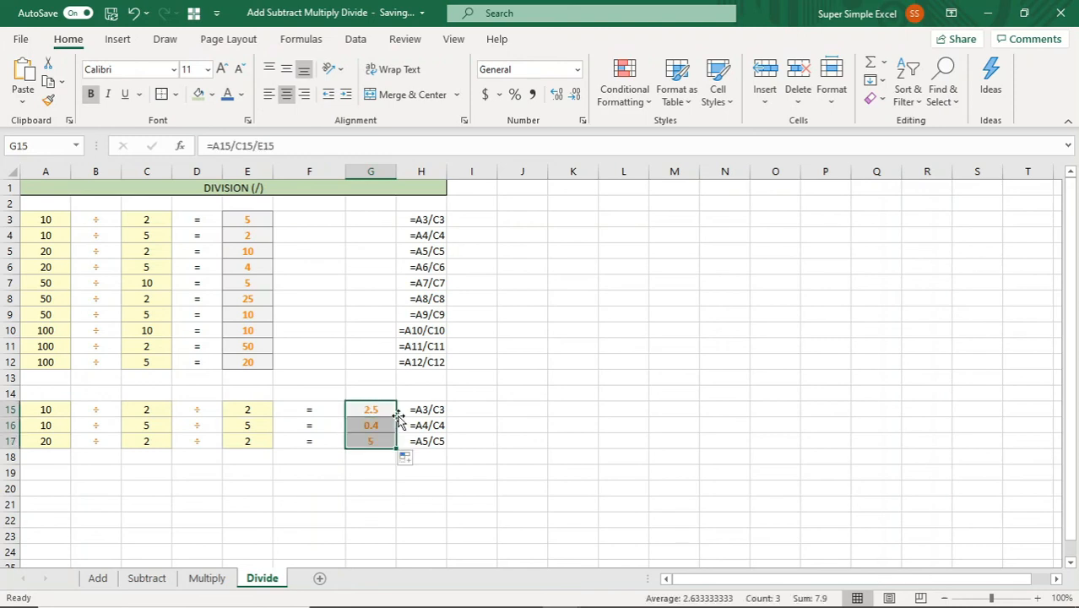
{"action": "left_click", "coordinate": [470, 455]}
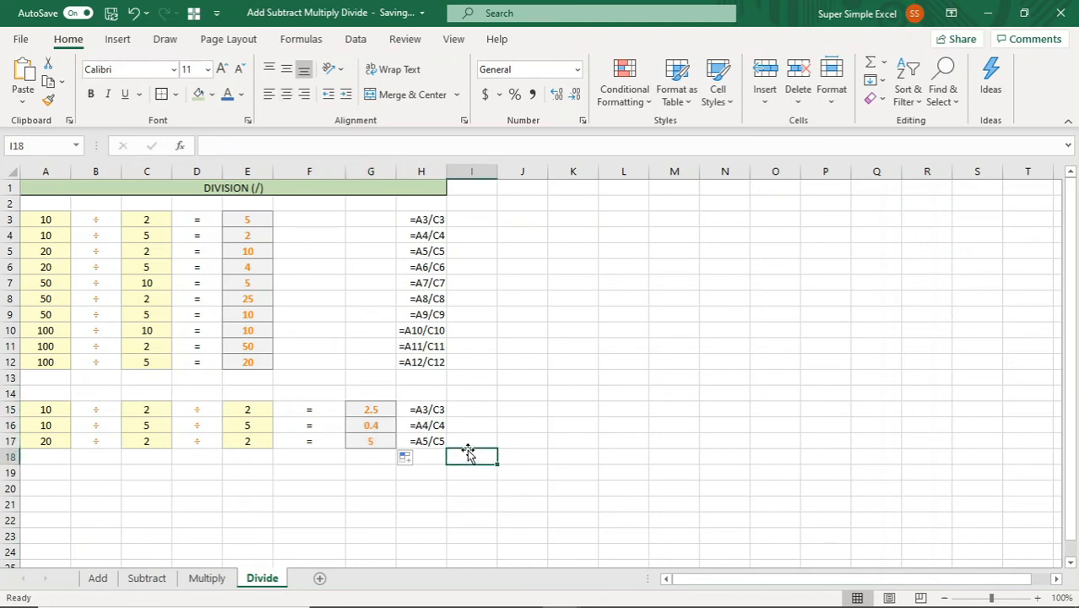